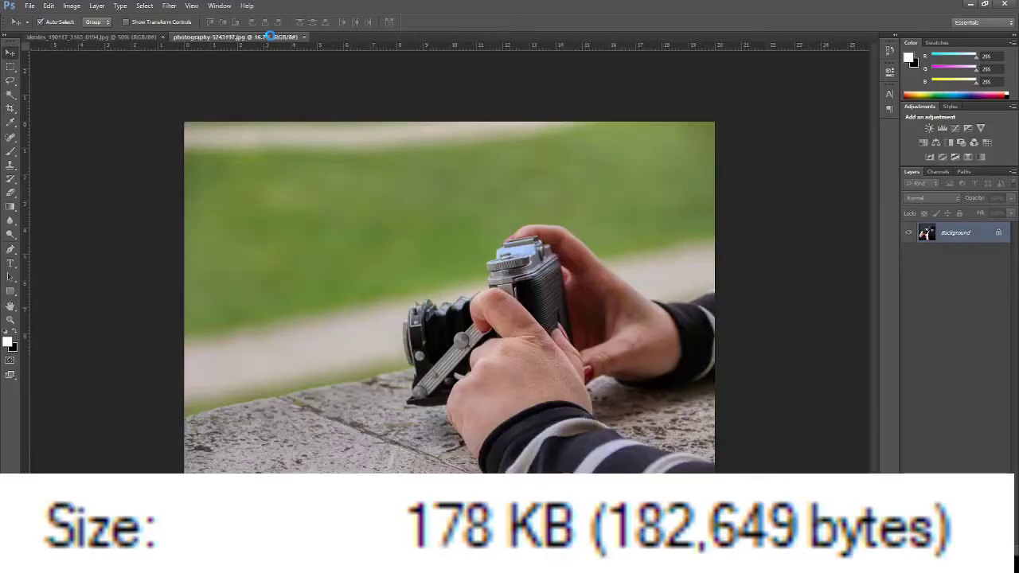
Step: Check and cancel the Canon image's Image Size, then view the folding camera photo's 6000 × 4000 px at 300 ppi
click(94, 38)
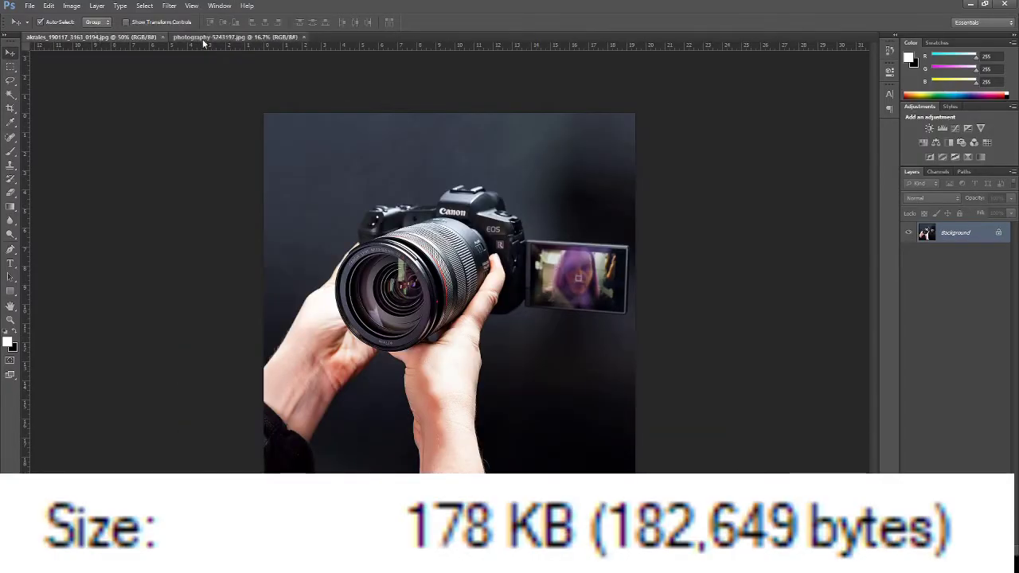
click(203, 40)
click(111, 38)
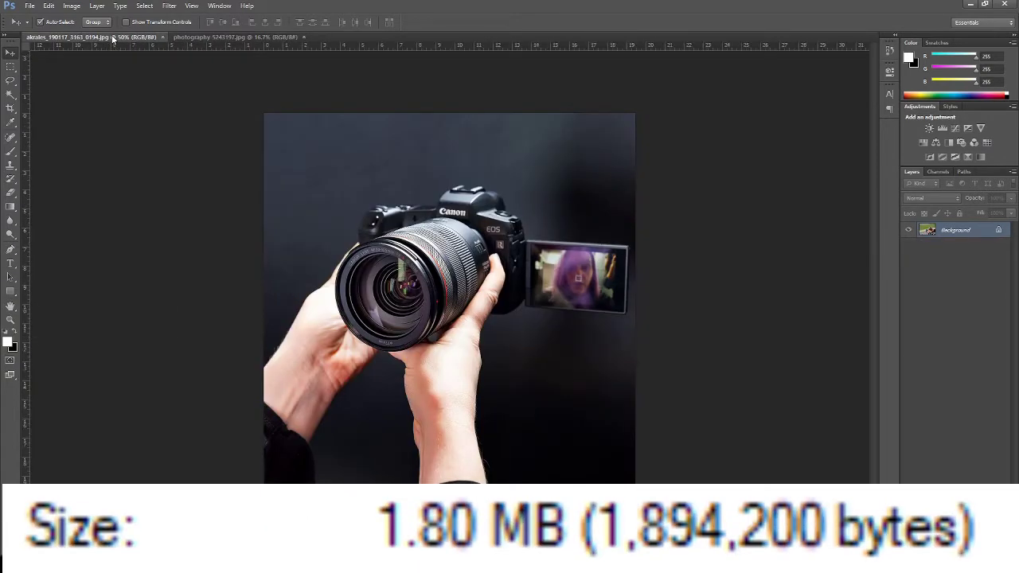
key(ctrl+alt+i)
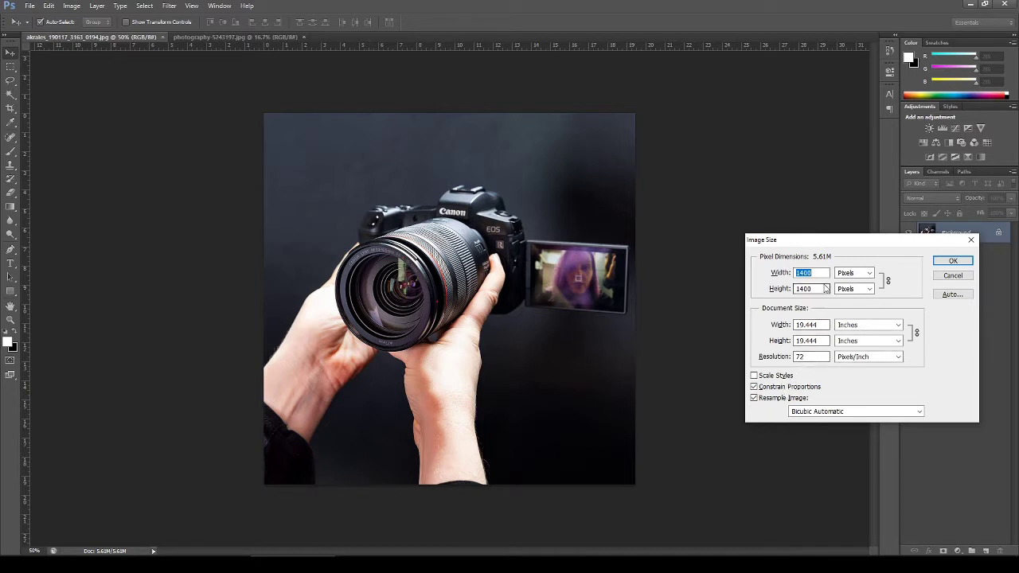
click(953, 275)
click(234, 37)
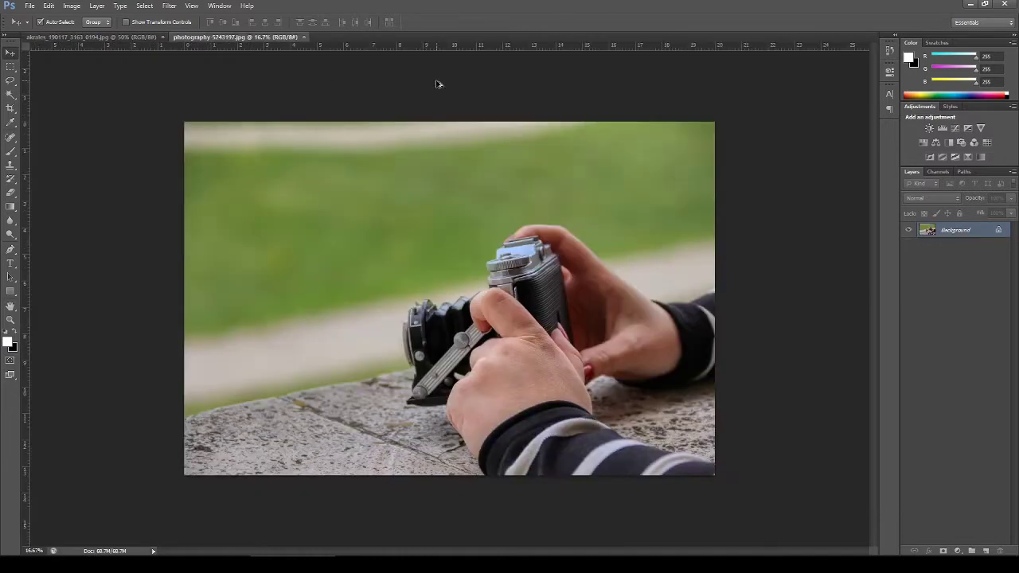
key(ctrl+alt+i)
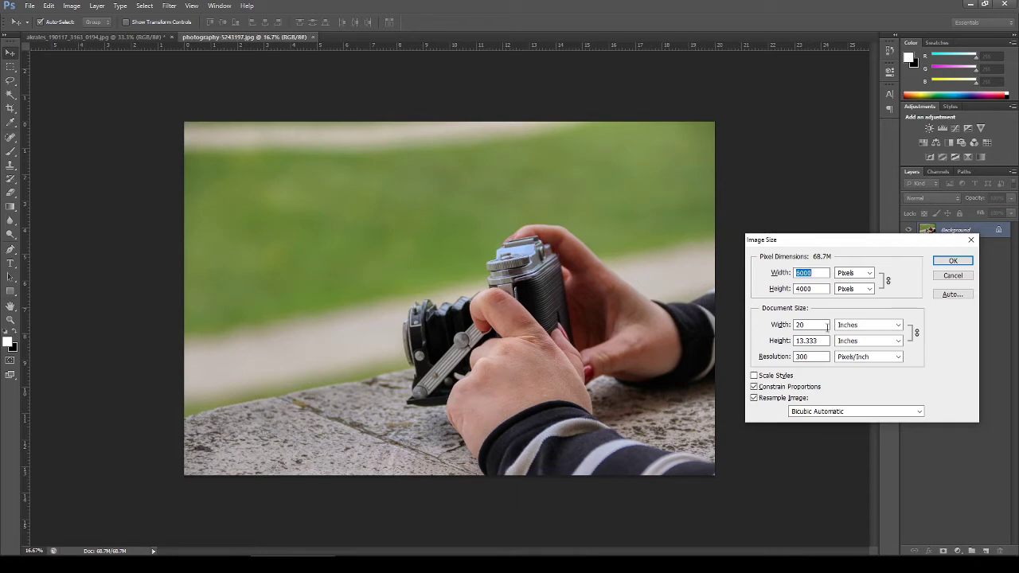
Step: Enter a larger Document Size width to upsample the photo to 429.2M, then zoom in on the detail
double_click(800, 325)
text(30)
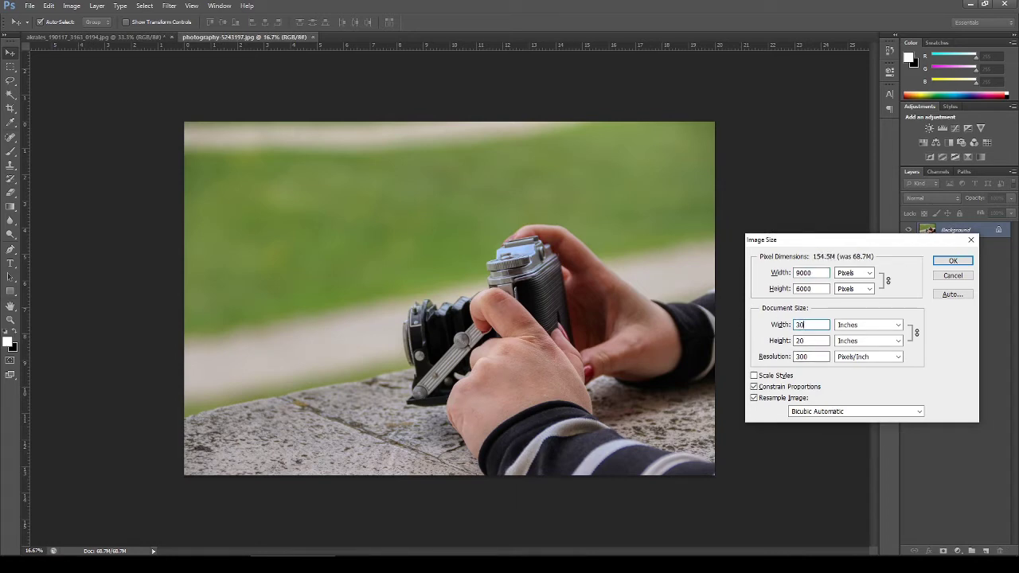
text(0)
key(BackSpace)
key(BackSpace)
key(BackSpace)
text(60)
key(Return)
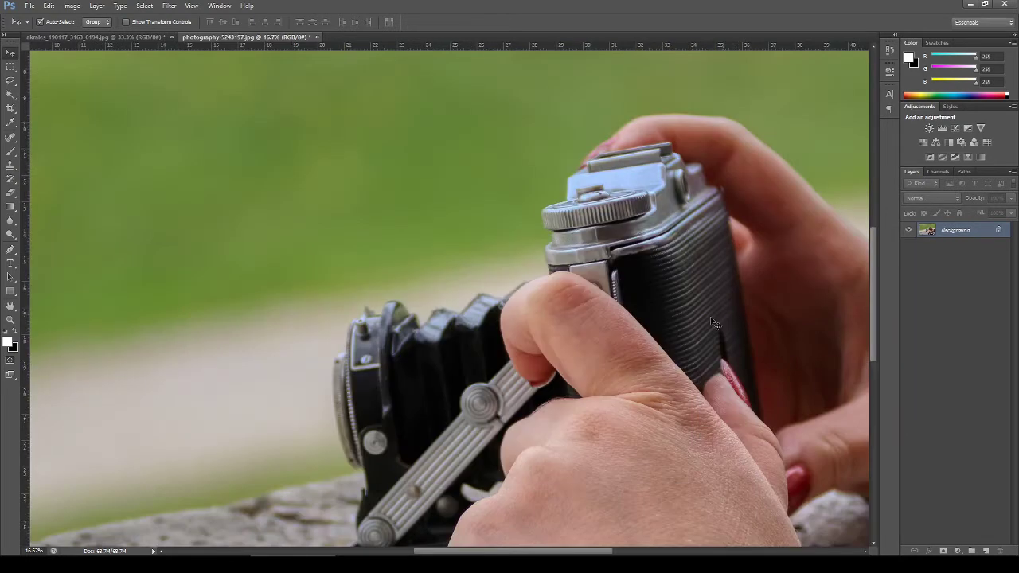
scroll(669, 353, up, 1)
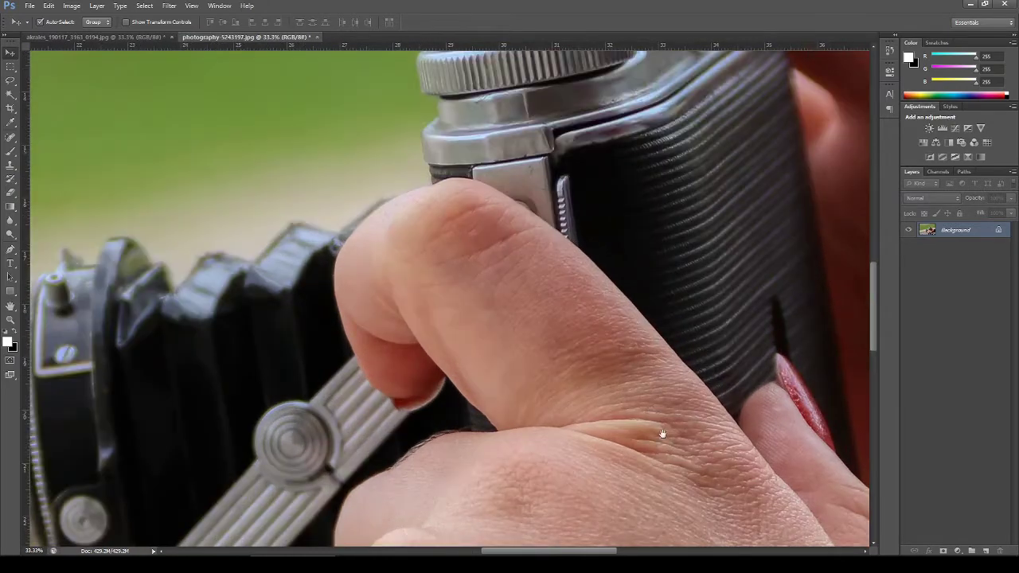
scroll(660, 430, up, 1)
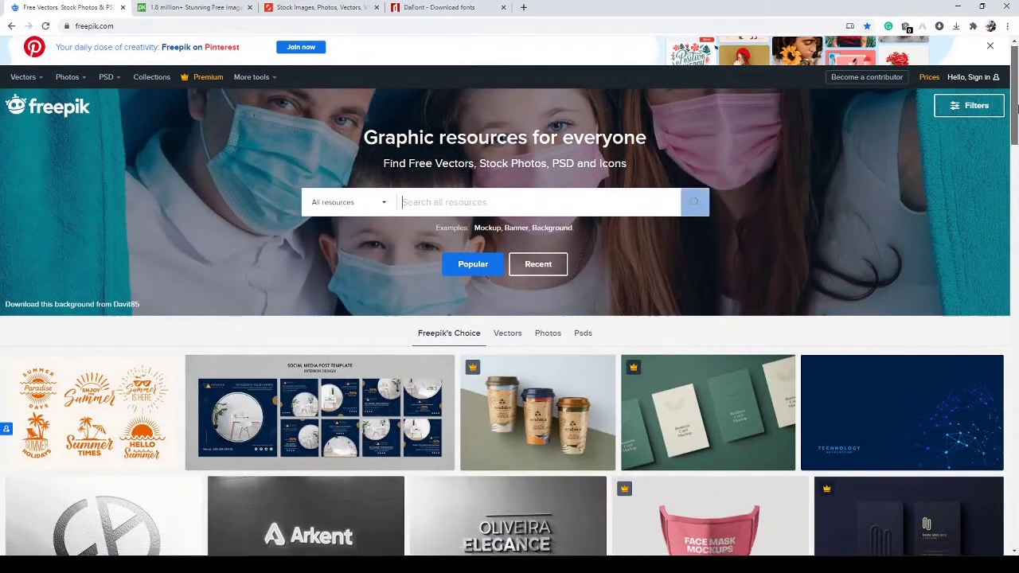
Step: Open Freepik's Sky photos and filter them to the Free licence, leaving 30,676 results
scroll(1015, 123, down, 2)
mouse_move(1015, 124)
mouse_down()
mouse_move(1017, 344)
mouse_move(1016, 100)
mouse_up()
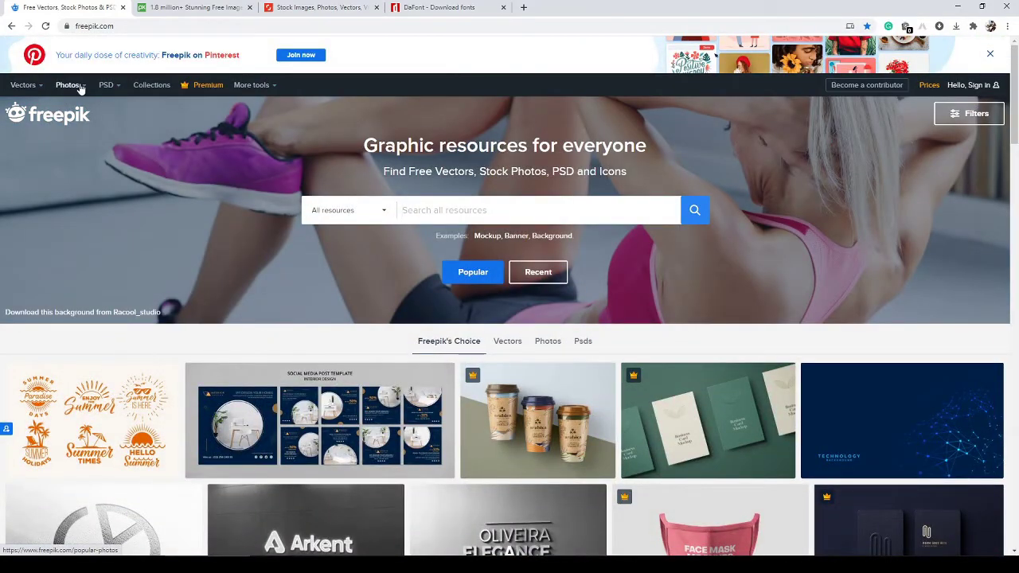
mouse_move(69, 84)
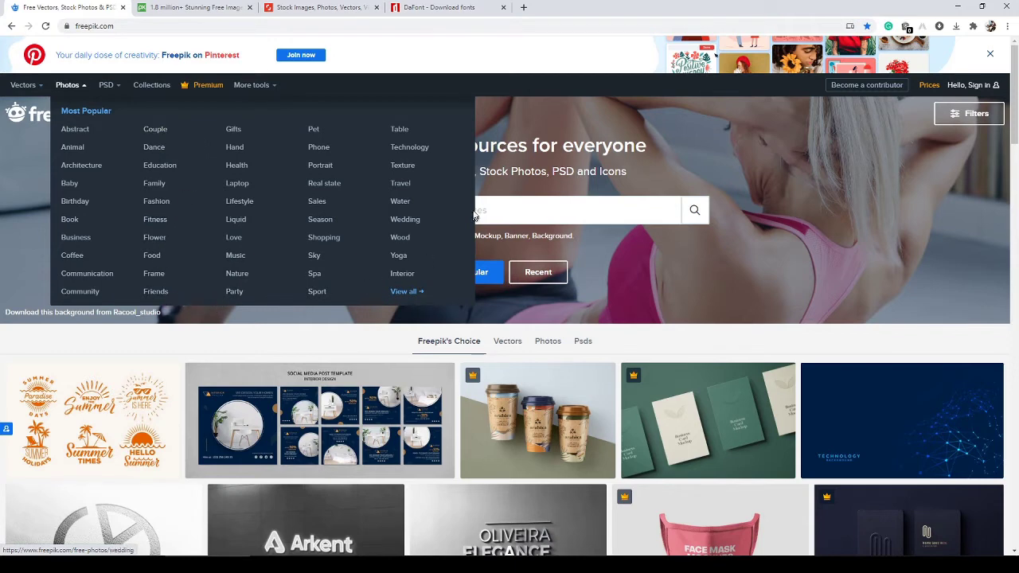
click(315, 256)
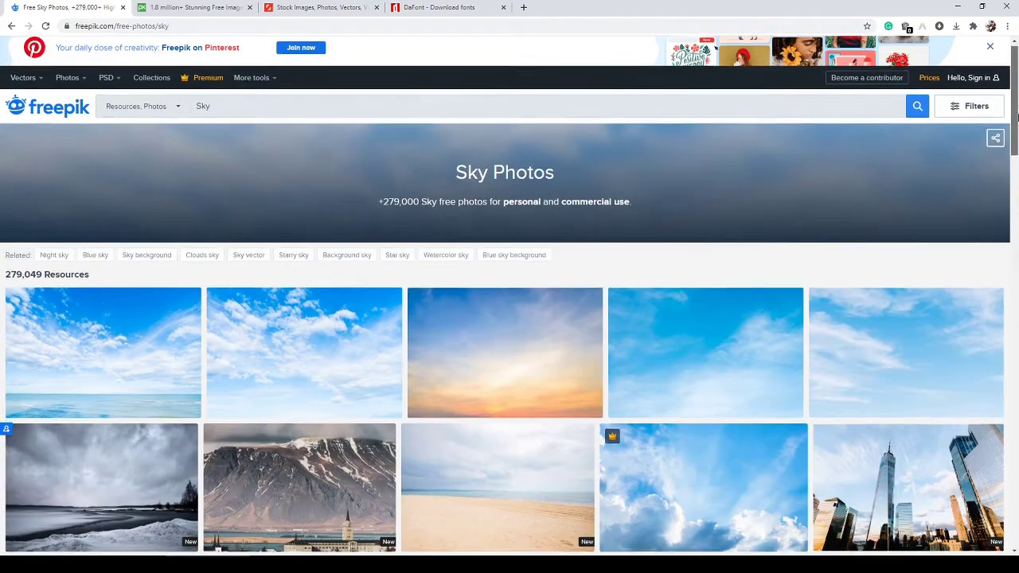
drag(1017, 117, 1016, 70)
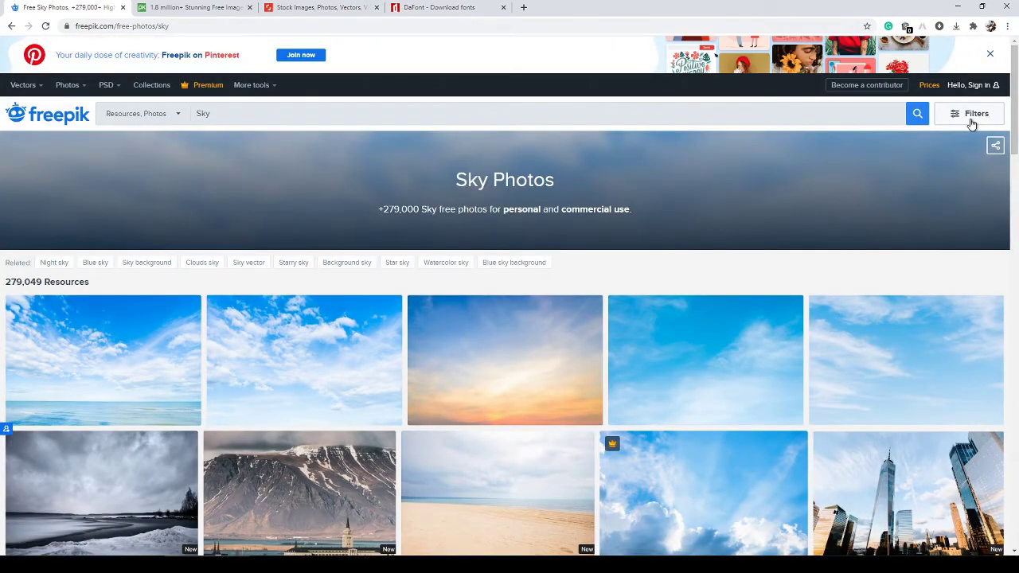
click(971, 119)
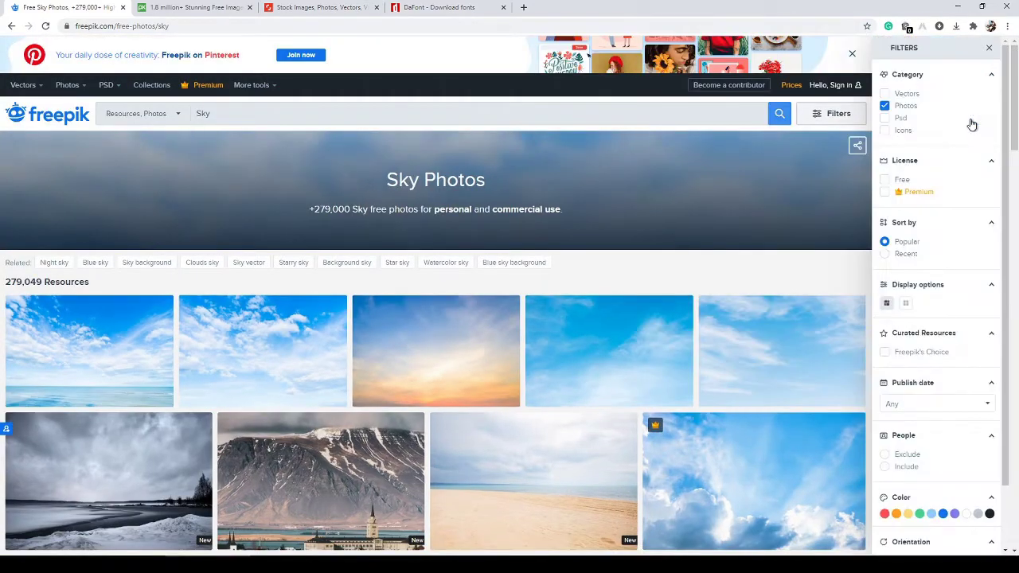
click(898, 182)
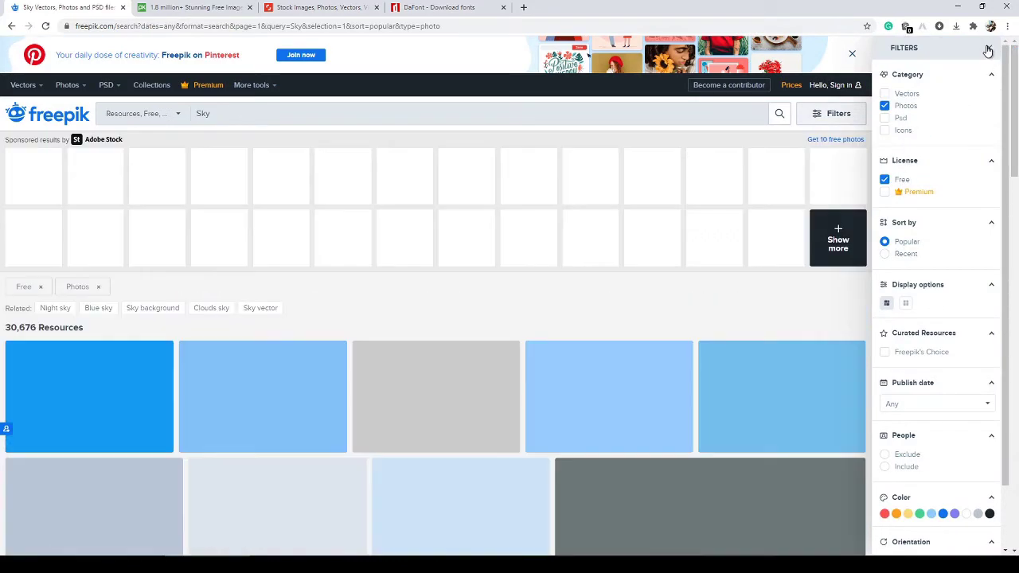
click(989, 47)
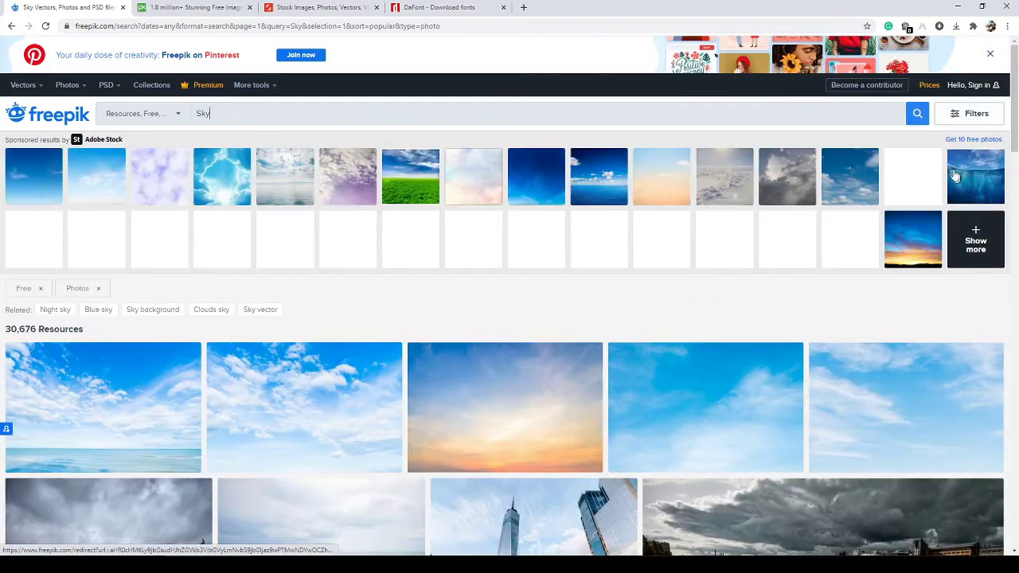
Step: Open and close the Filters panel, then scroll back to the top of the page
click(965, 120)
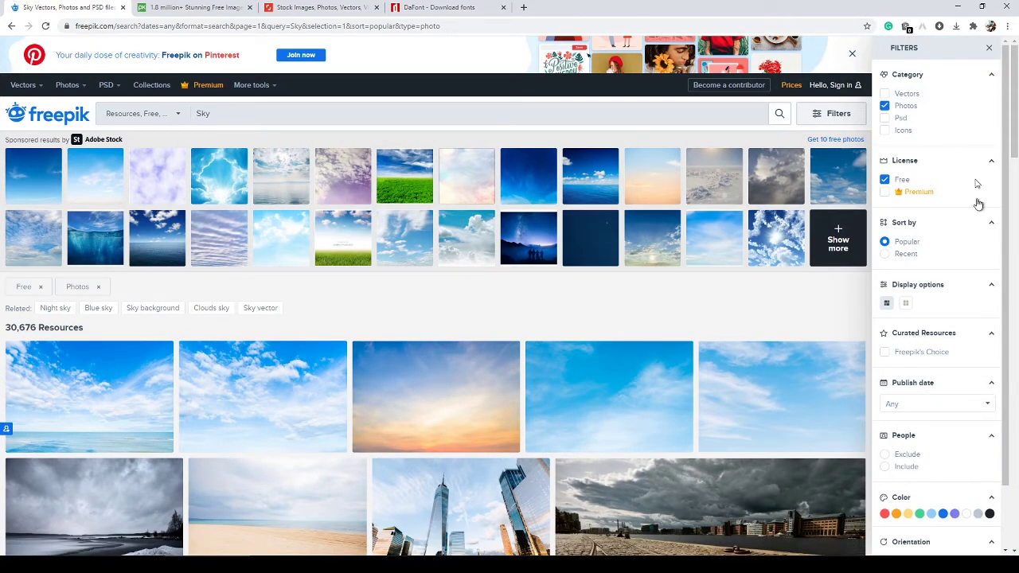
click(991, 47)
mouse_move(1014, 96)
mouse_down()
mouse_move(1006, 480)
mouse_move(1015, 419)
mouse_up()
drag(1016, 420, 1016, 90)
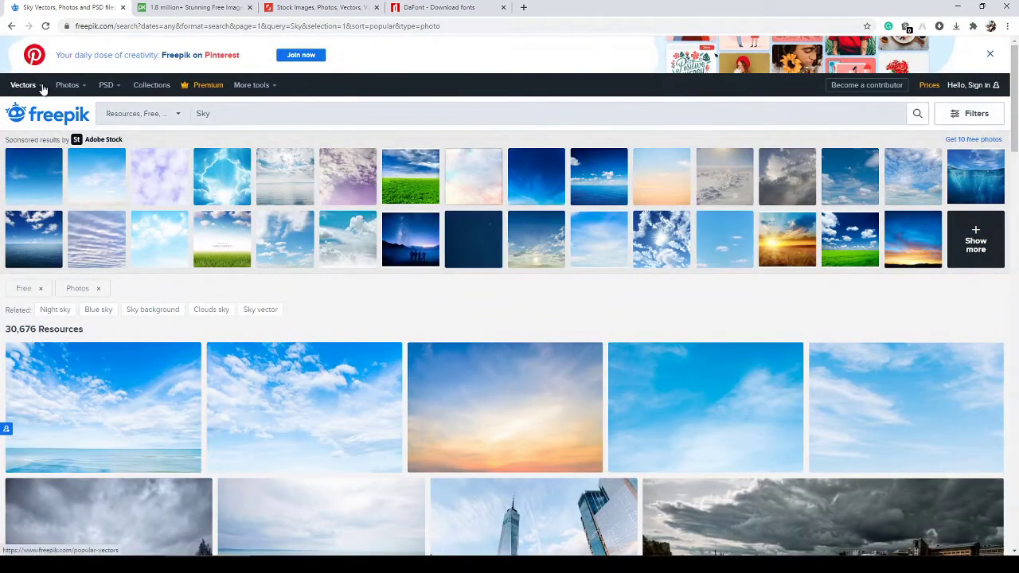
Step: Open the Ribbons category from the Vectors menu, showing 72,430 free ribbon vectors
mouse_move(42, 89)
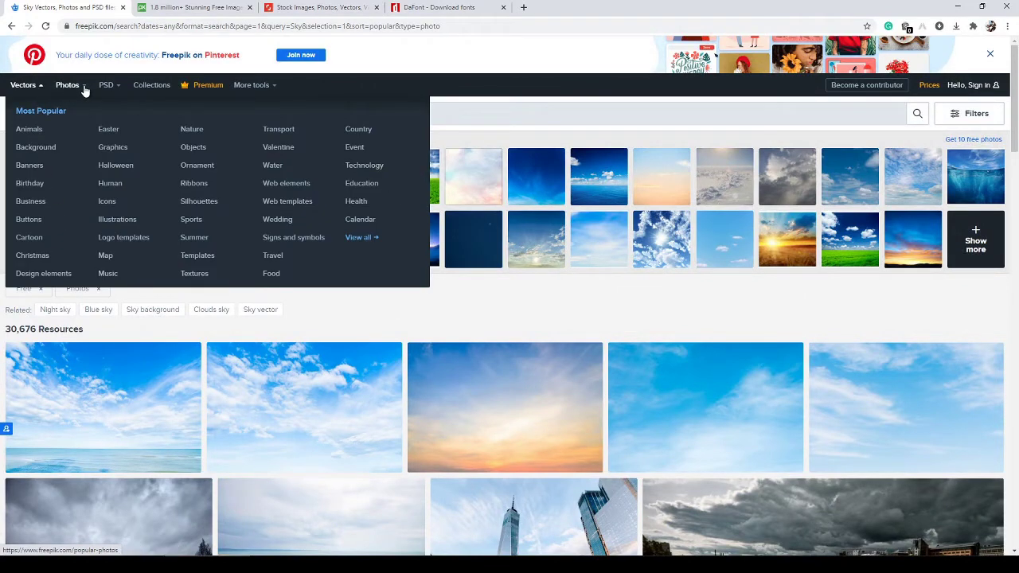
mouse_move(85, 91)
mouse_move(120, 92)
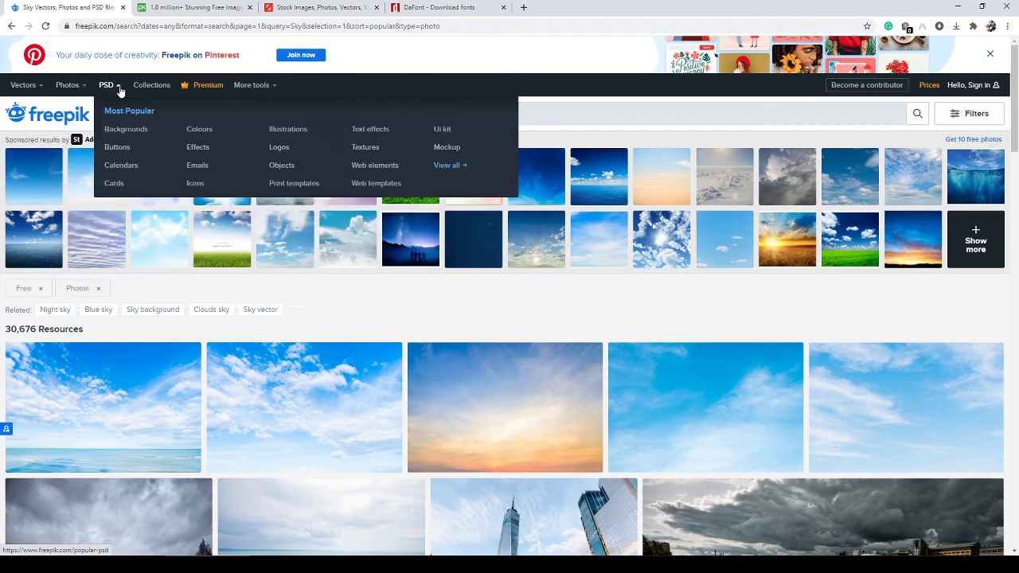
click(23, 90)
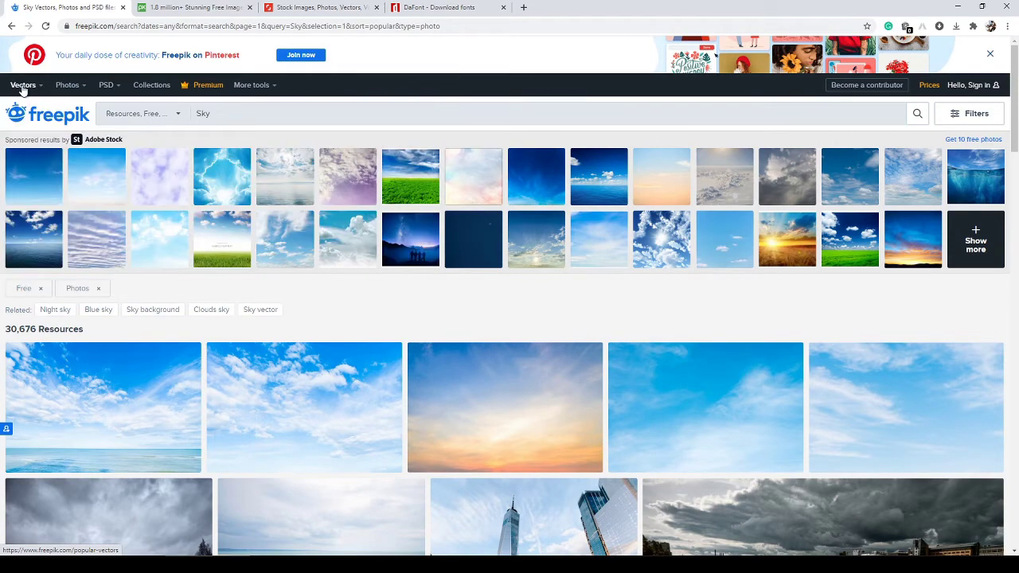
click(44, 87)
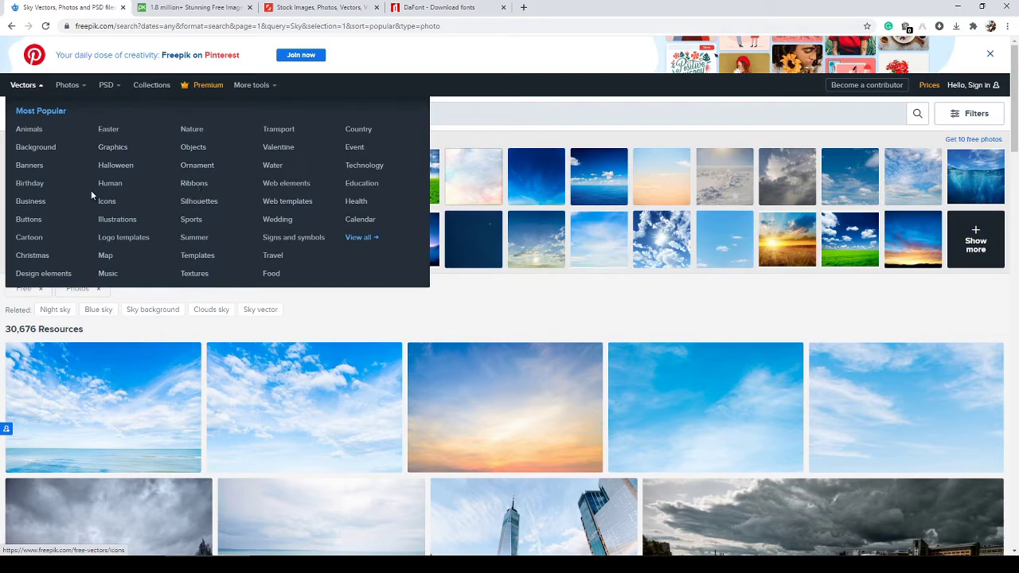
click(194, 188)
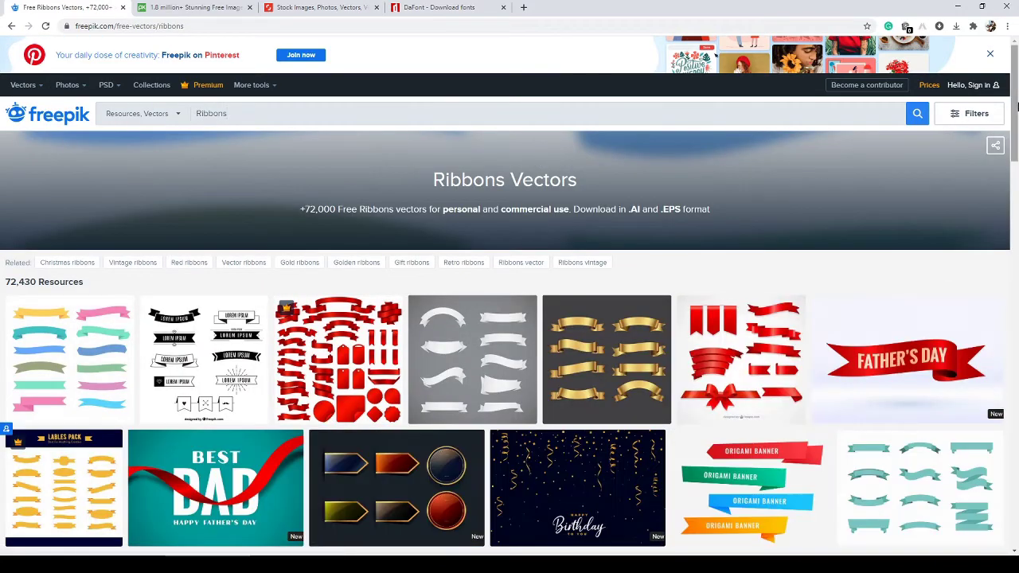
Step: Filter the Ribbons results to free vectors only, then switch to the Pixabay tab
drag(1017, 106, 1016, 363)
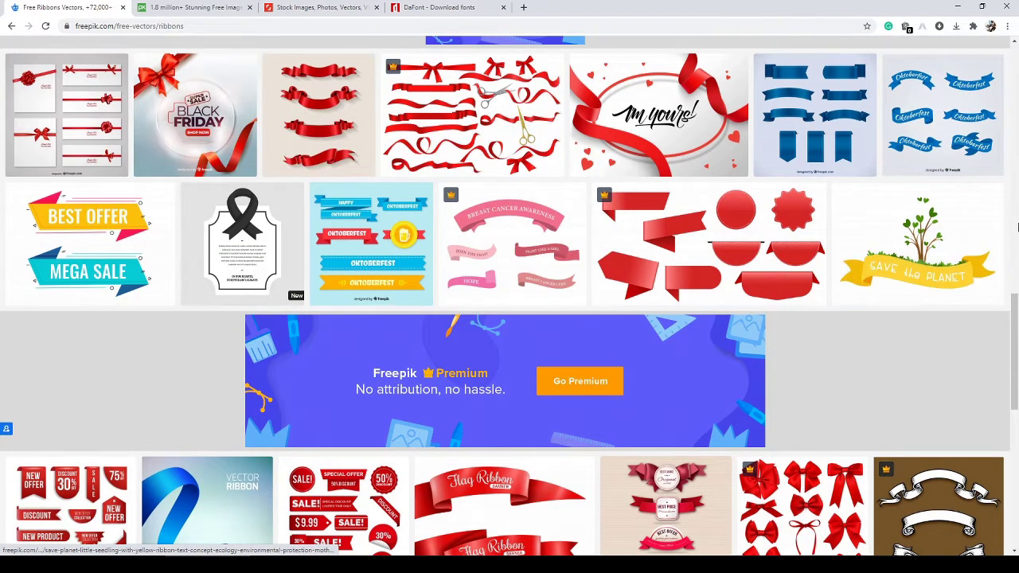
drag(1014, 336, 1014, 396)
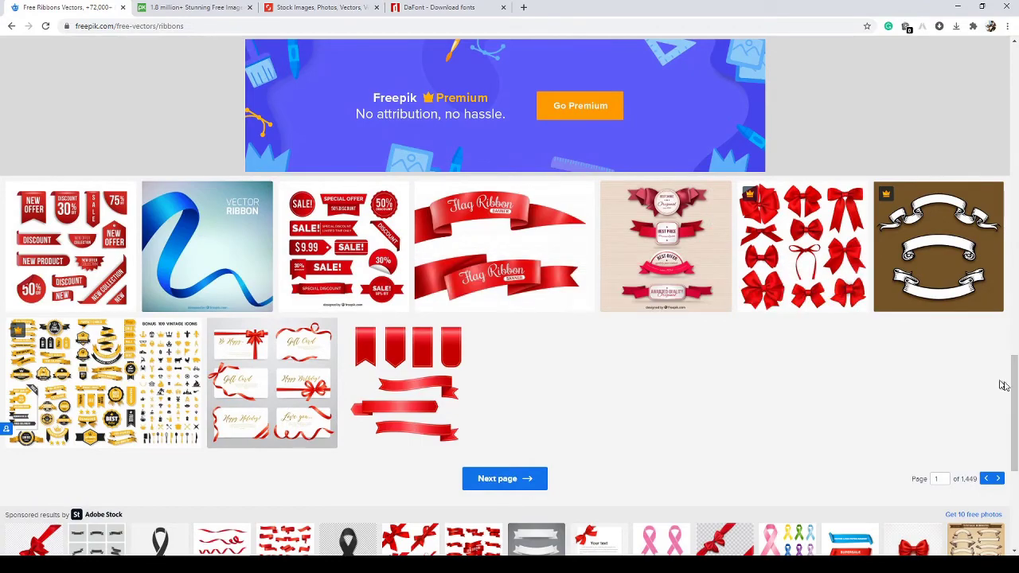
drag(1014, 374, 1011, 135)
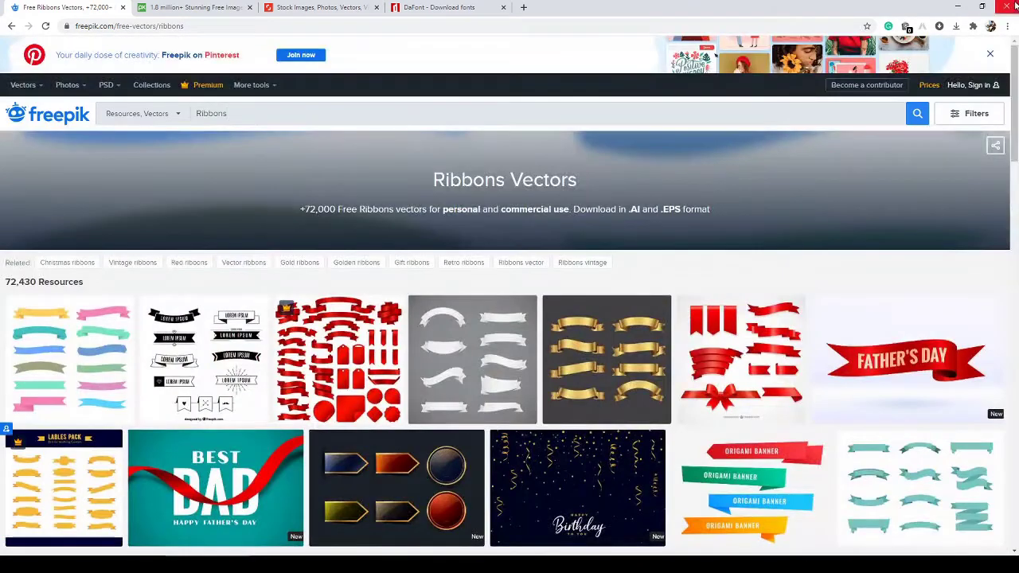
click(979, 115)
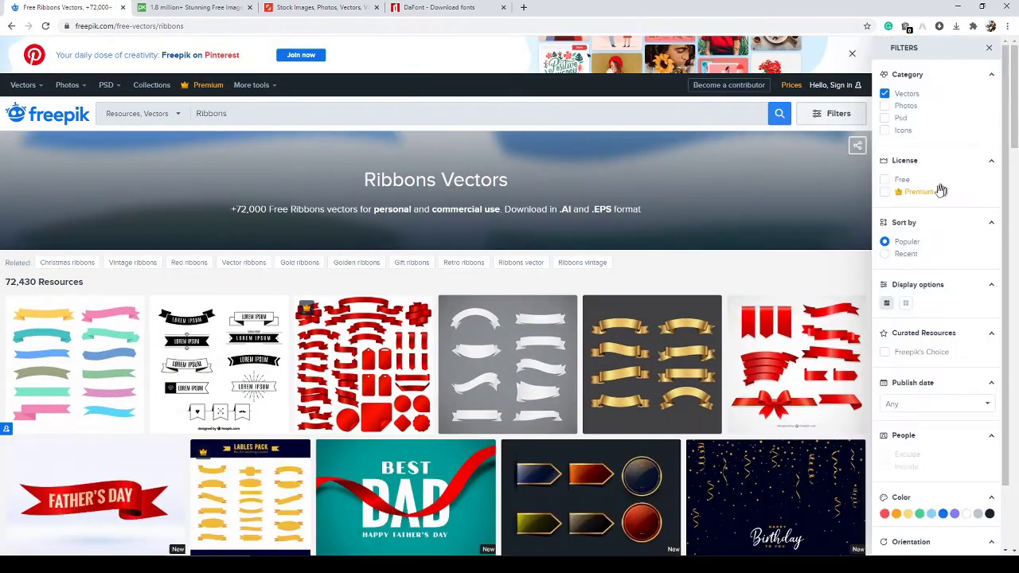
click(990, 49)
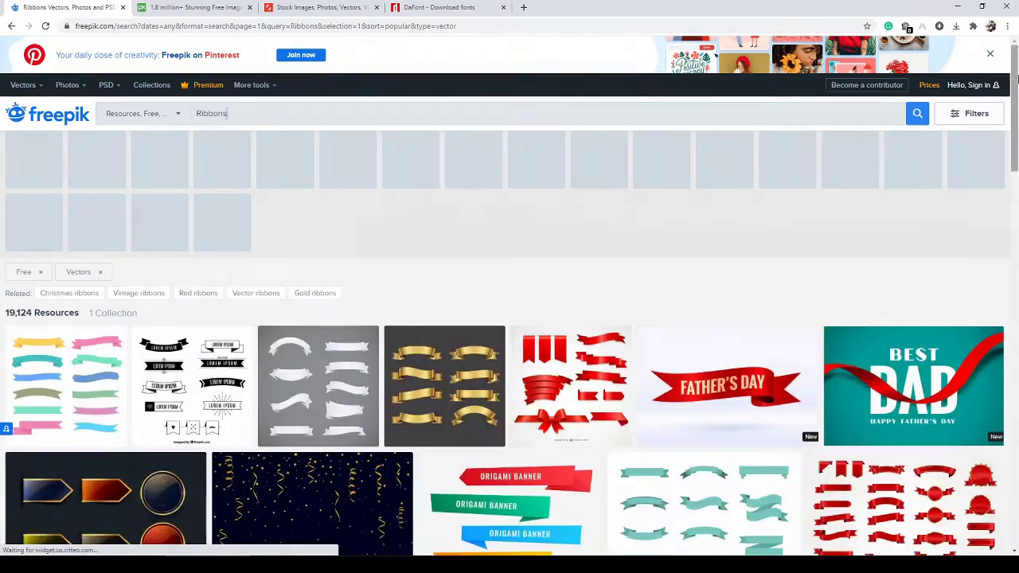
mouse_move(1014, 84)
mouse_down()
mouse_move(1016, 398)
mouse_move(1016, 48)
mouse_up()
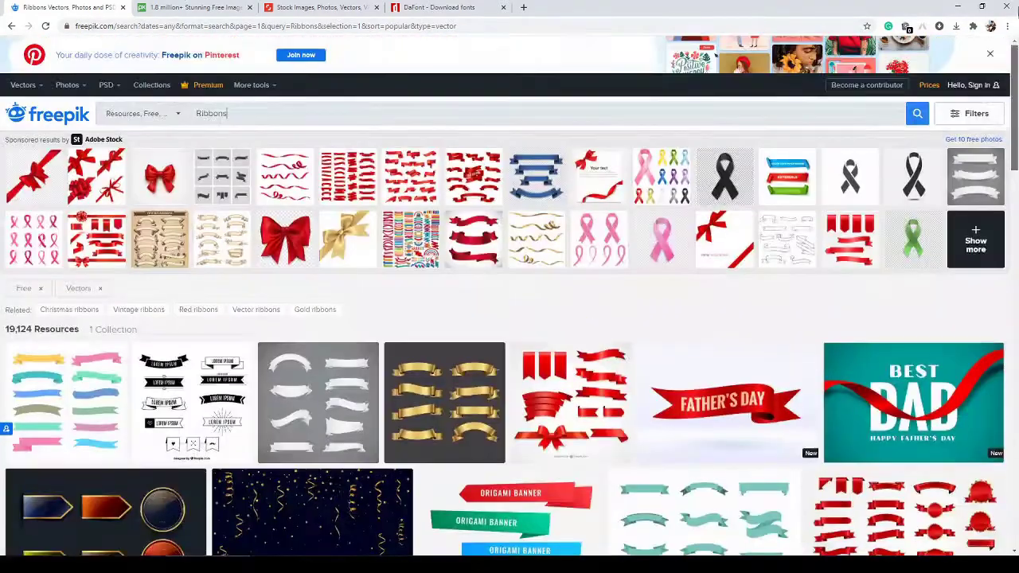
click(188, 7)
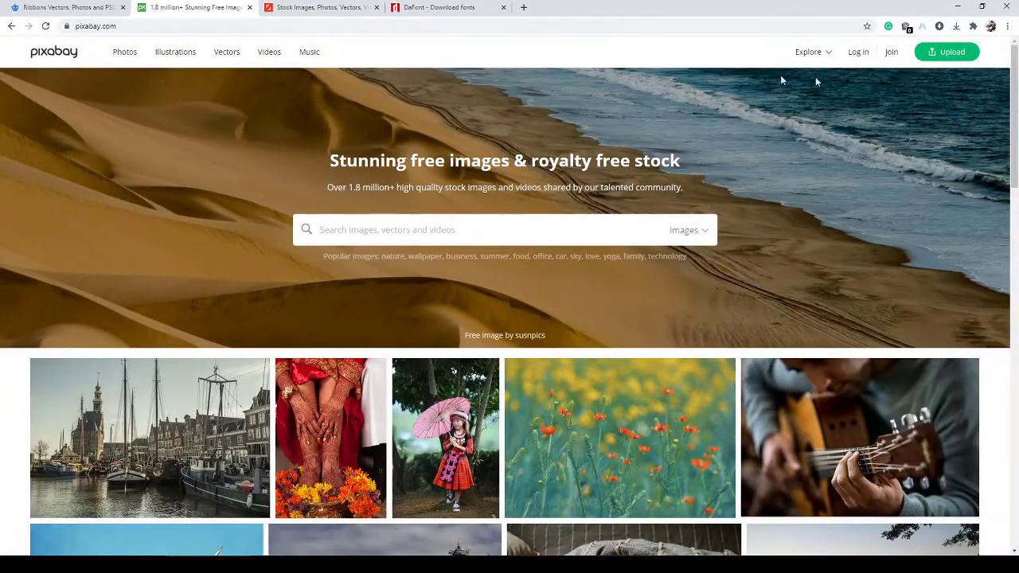
Step: Open the puffin photo and select its largest 5004×3340 JPG download size
drag(1017, 111, 1017, 173)
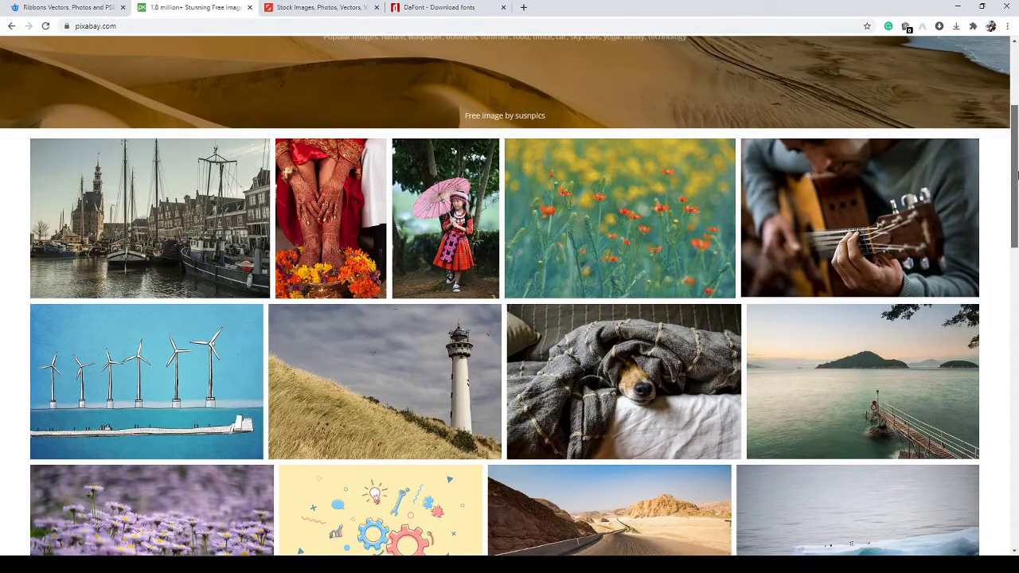
drag(1017, 173, 1017, 332)
click(171, 305)
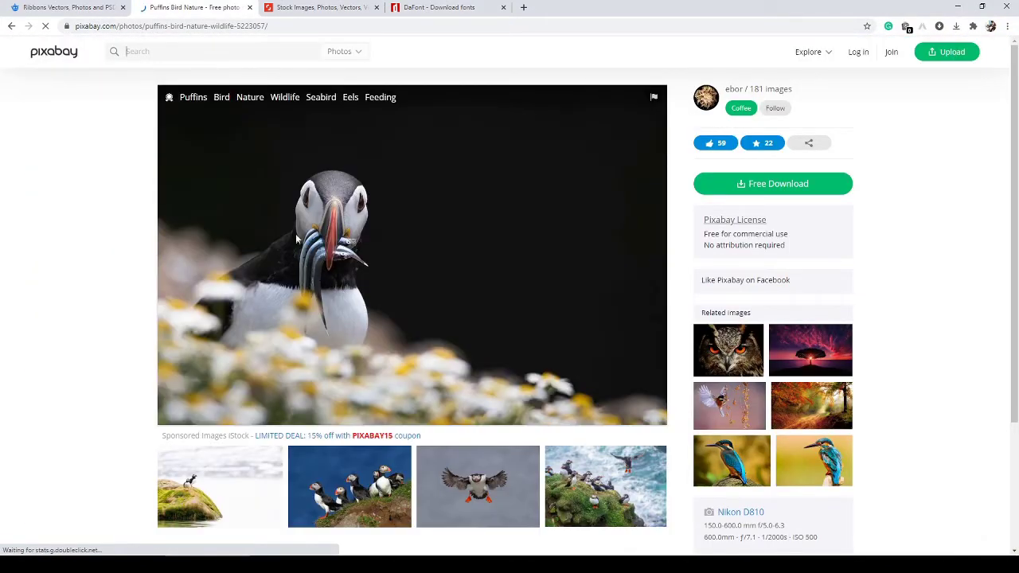
click(776, 188)
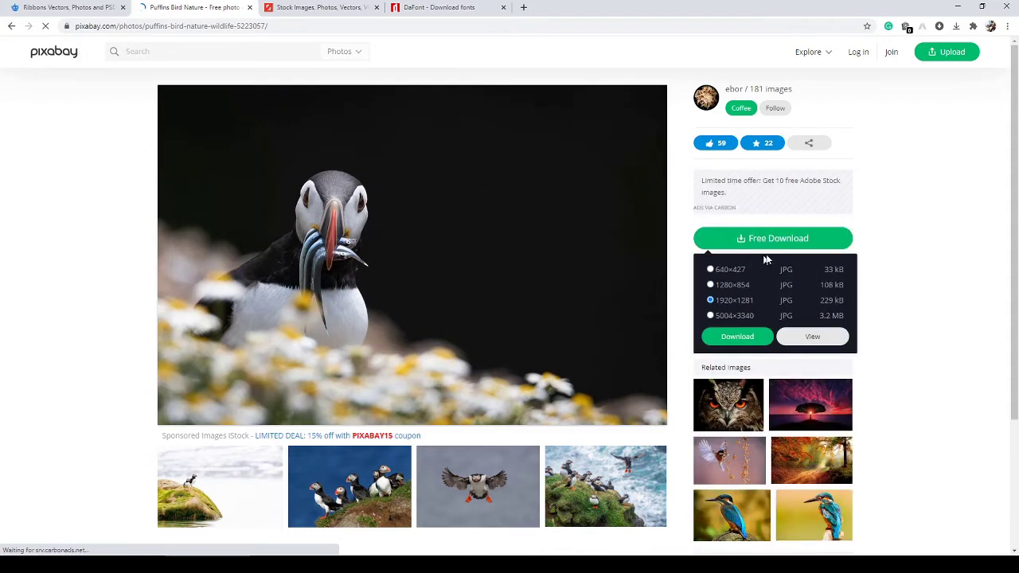
click(710, 330)
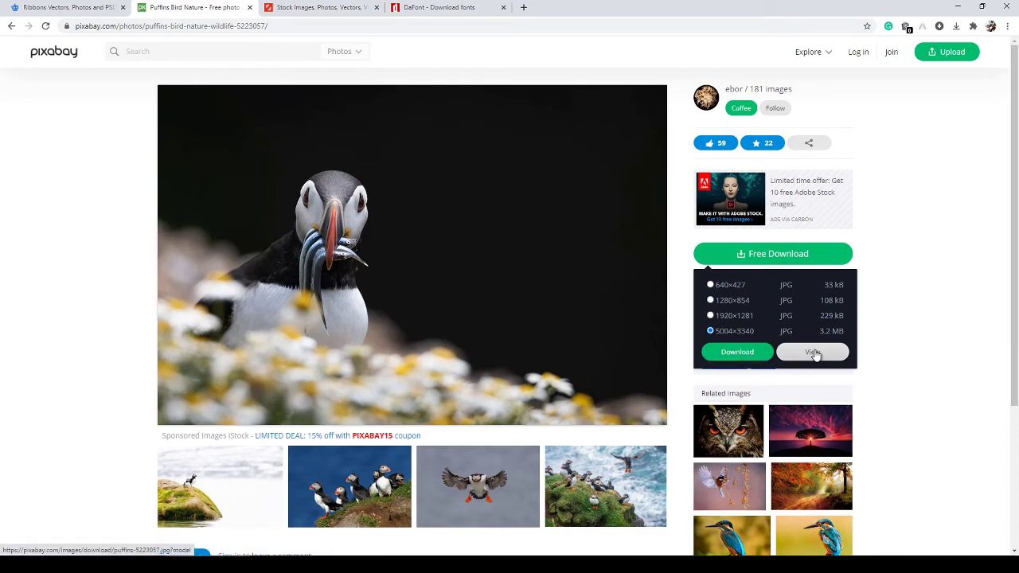
scroll(509, 319, down, 3)
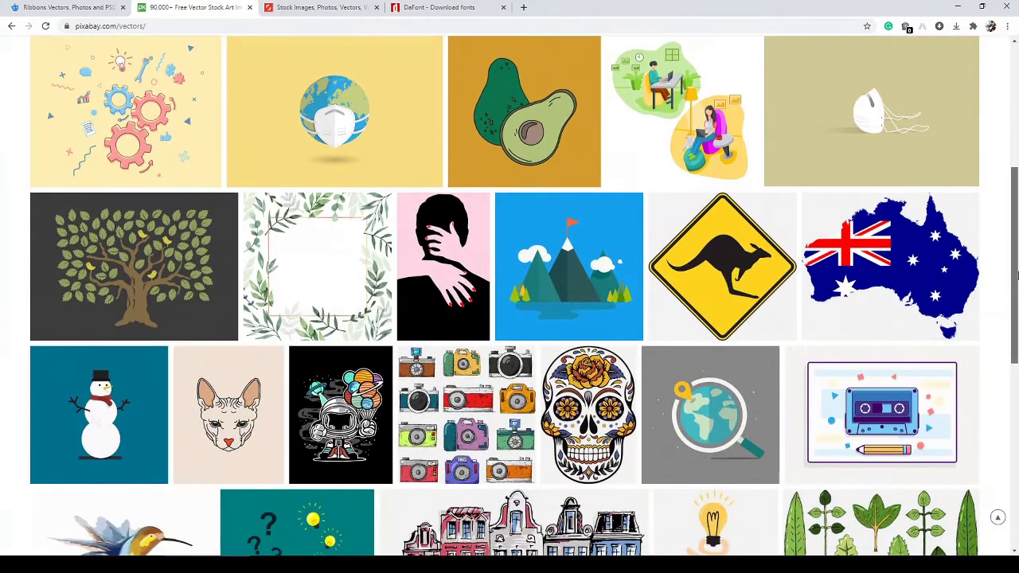
Step: Open Pixabay's Videos section and play the pasta-cooking clip from the start
drag(1017, 275, 1017, 428)
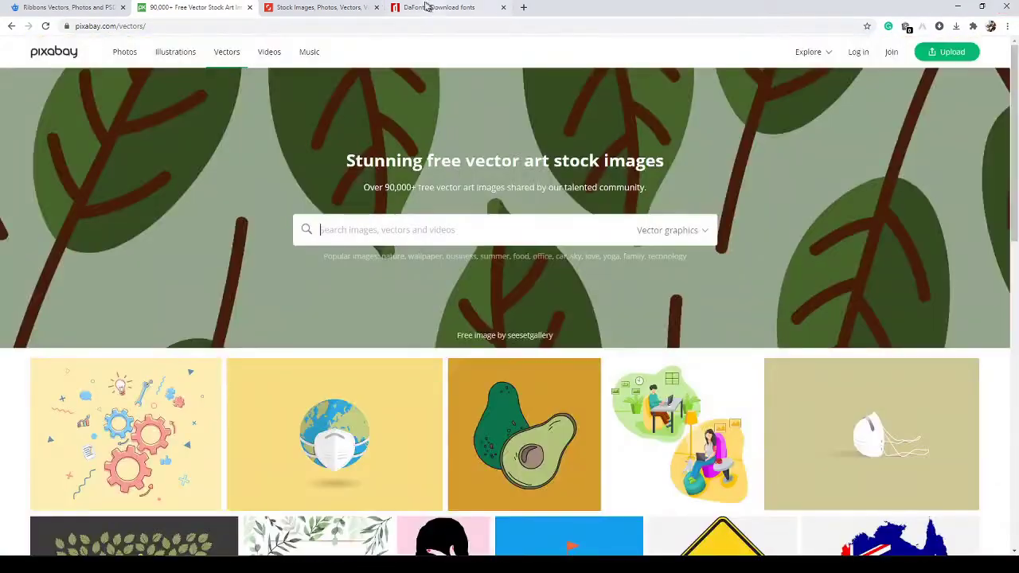
click(261, 61)
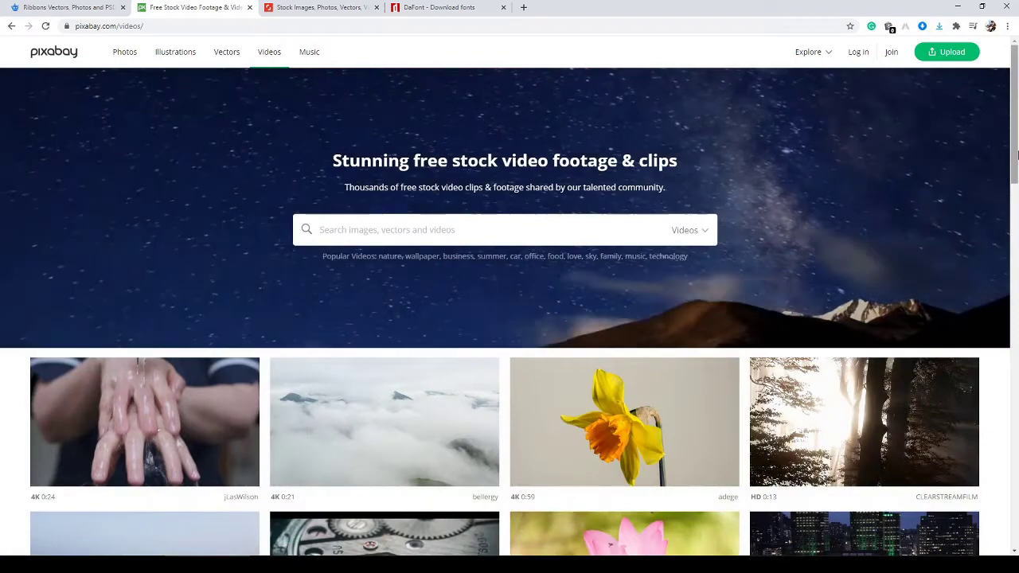
drag(1016, 153, 1017, 279)
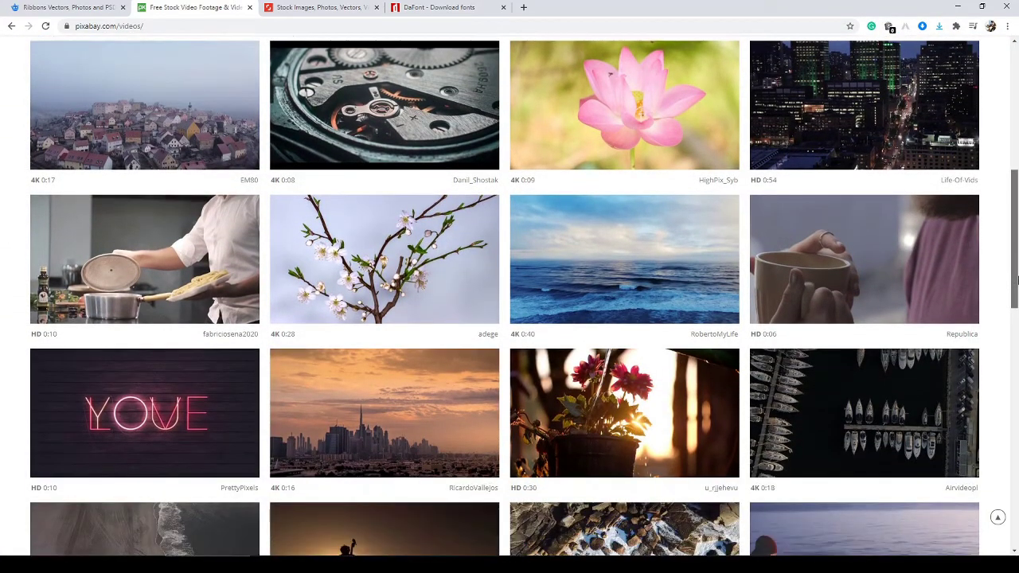
click(149, 246)
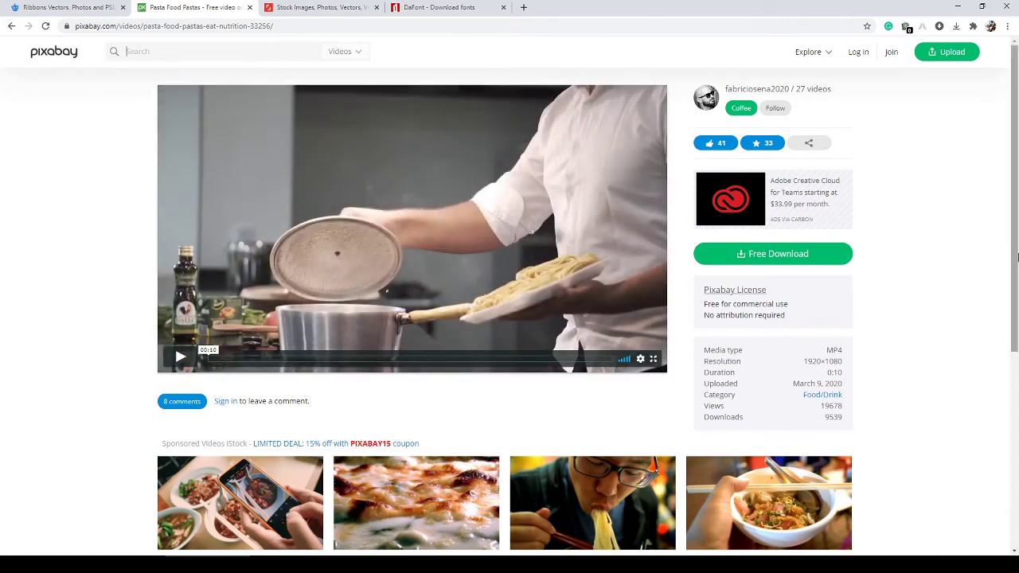
click(180, 357)
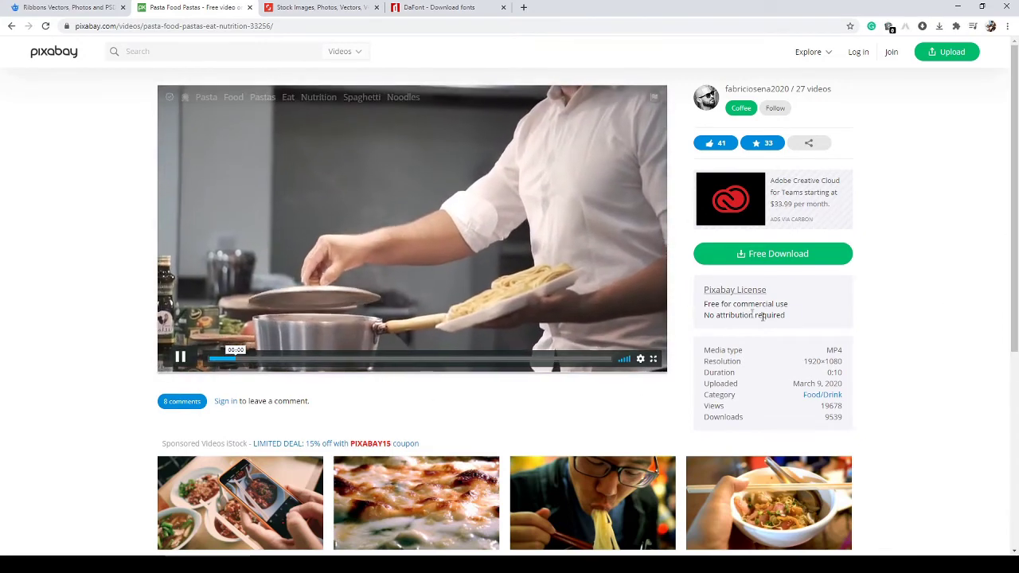
Step: Select the clip's 1920×1080 download resolution, close it, and return to the videos grid
click(798, 257)
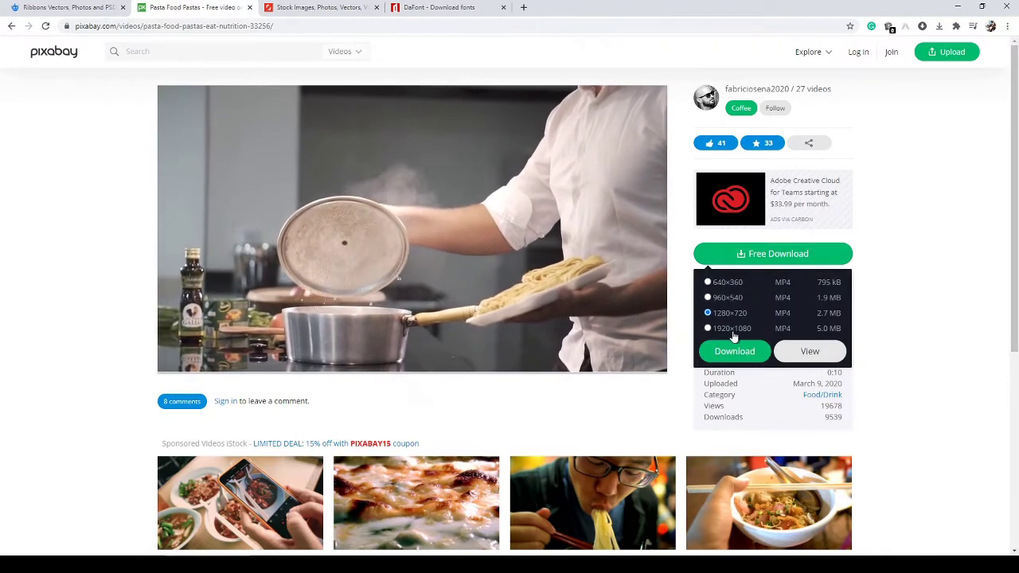
click(708, 328)
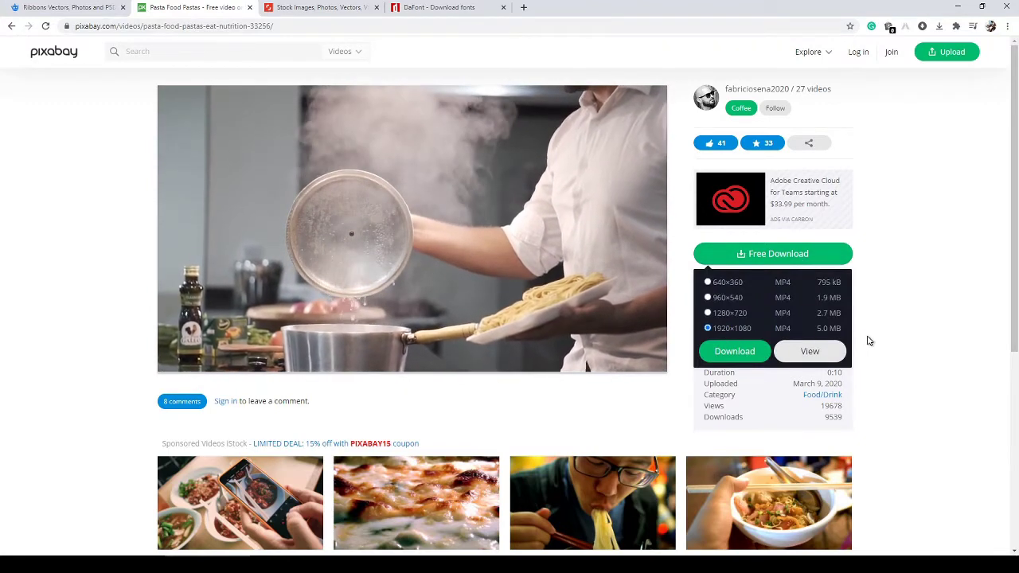
click(980, 267)
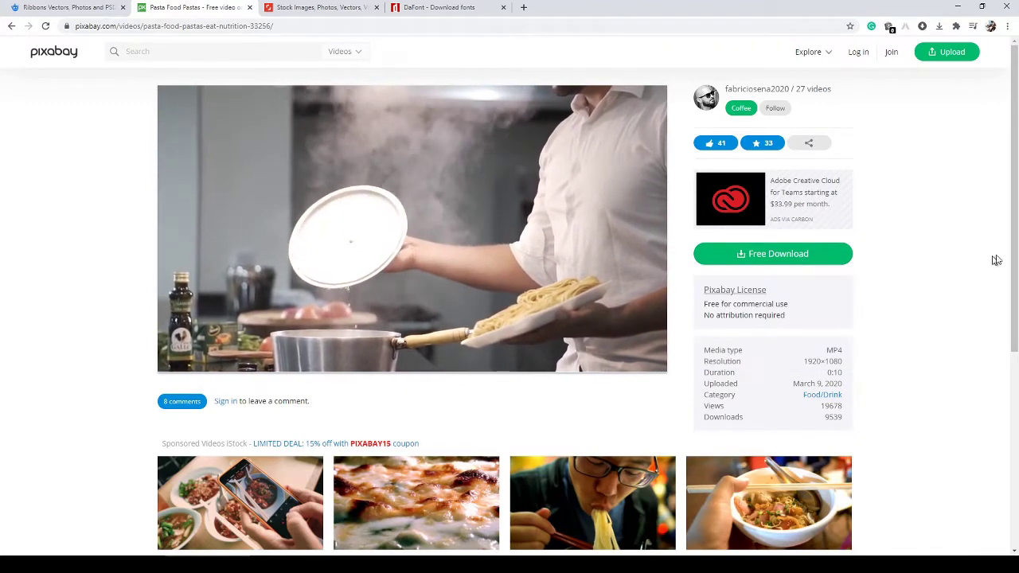
drag(1014, 247, 1016, 385)
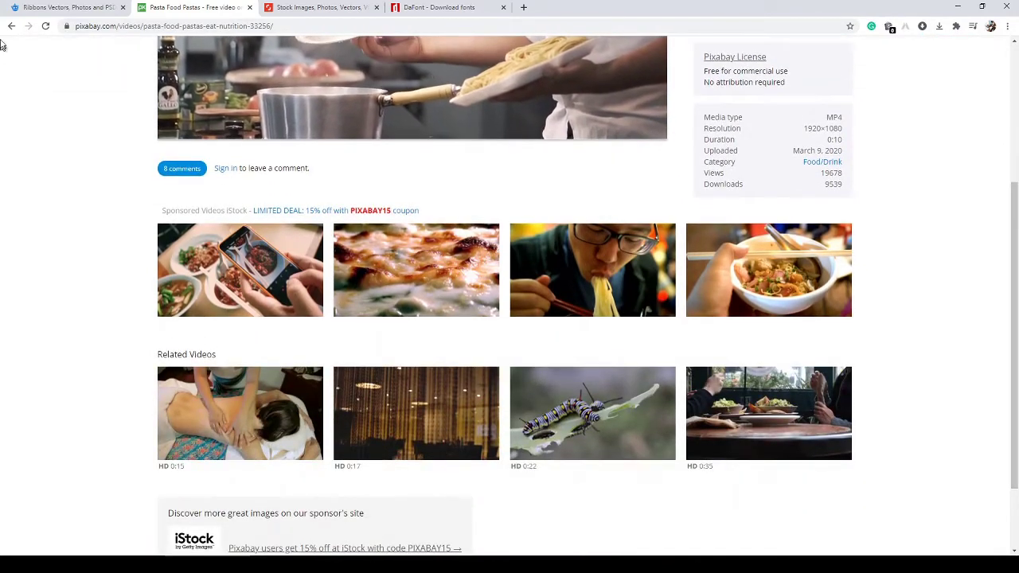
key(alt+Left)
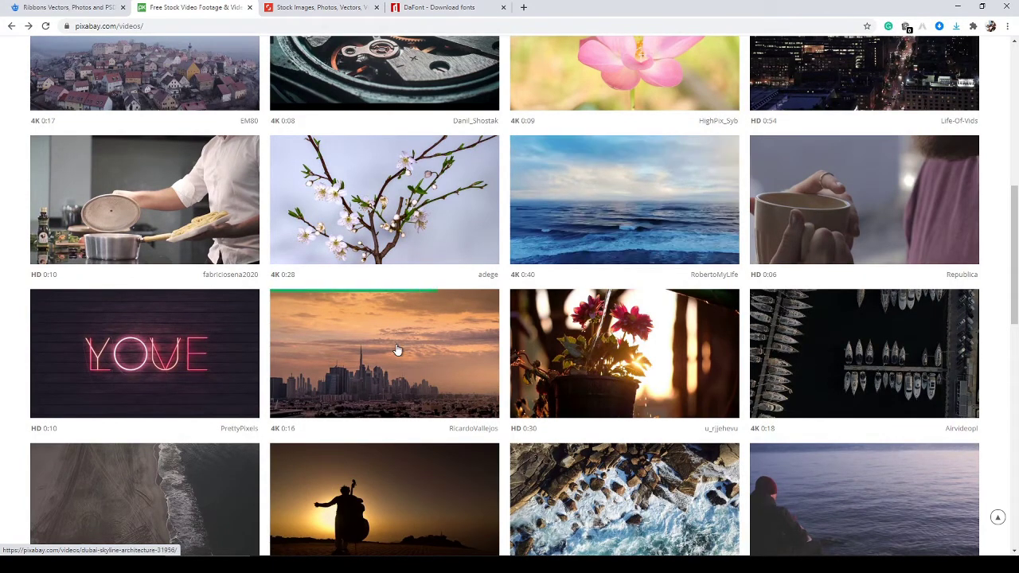
drag(1016, 264, 1015, 332)
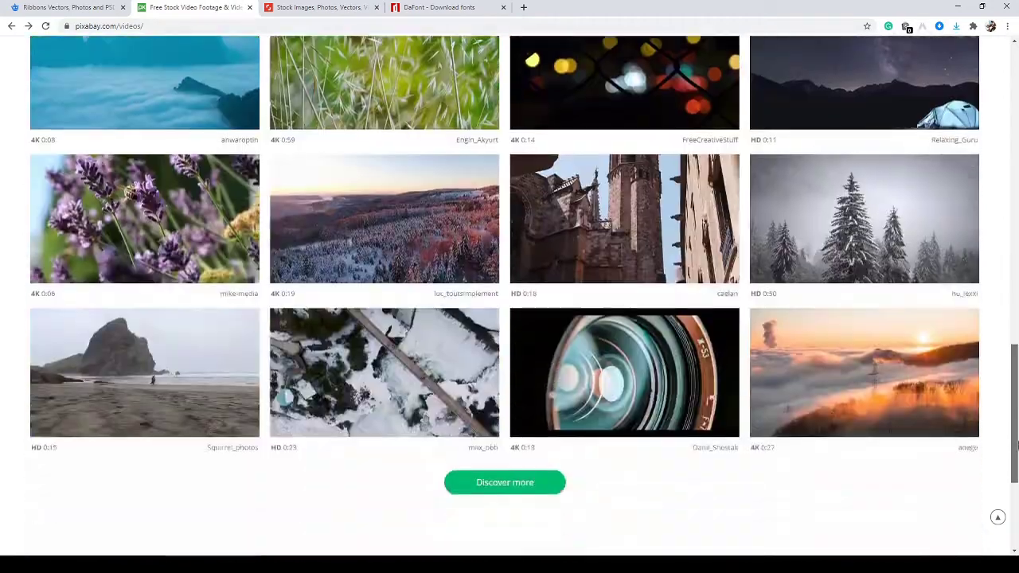
drag(1017, 348, 1018, 119)
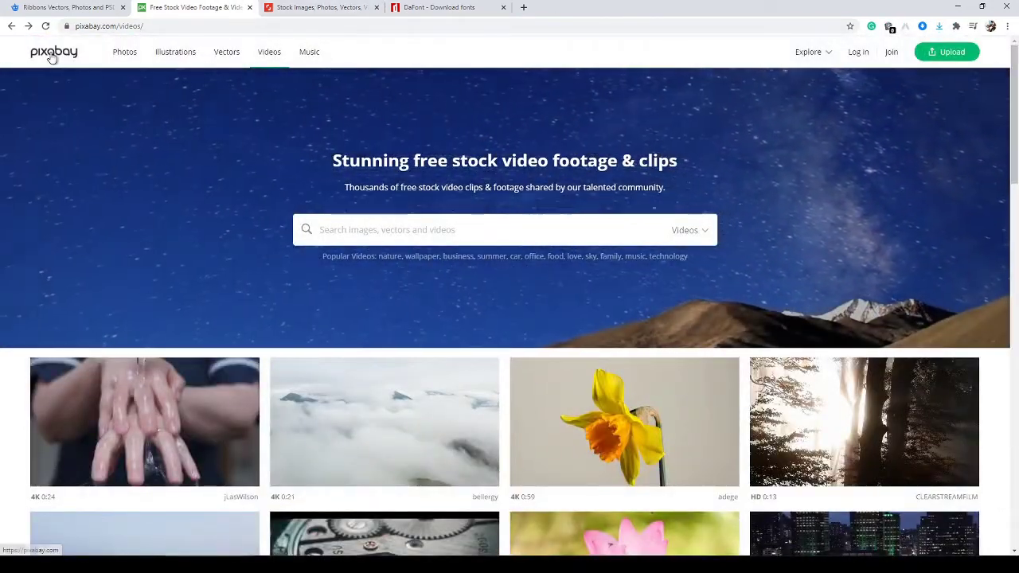
Step: Switch to Shutterstock, close the business-plan banner, and scroll through the homepage collections
click(319, 7)
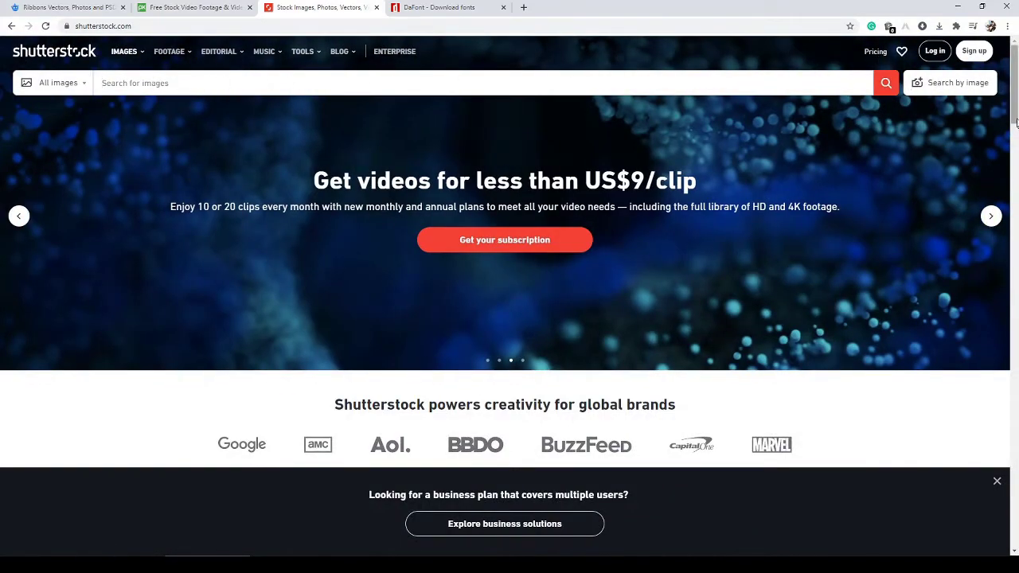
drag(1017, 121, 1014, 199)
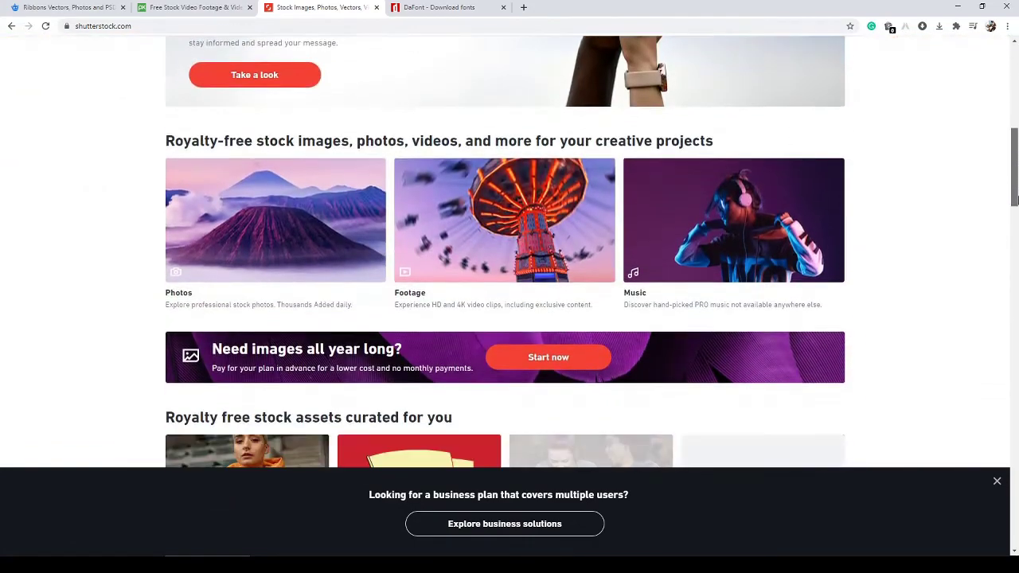
click(997, 483)
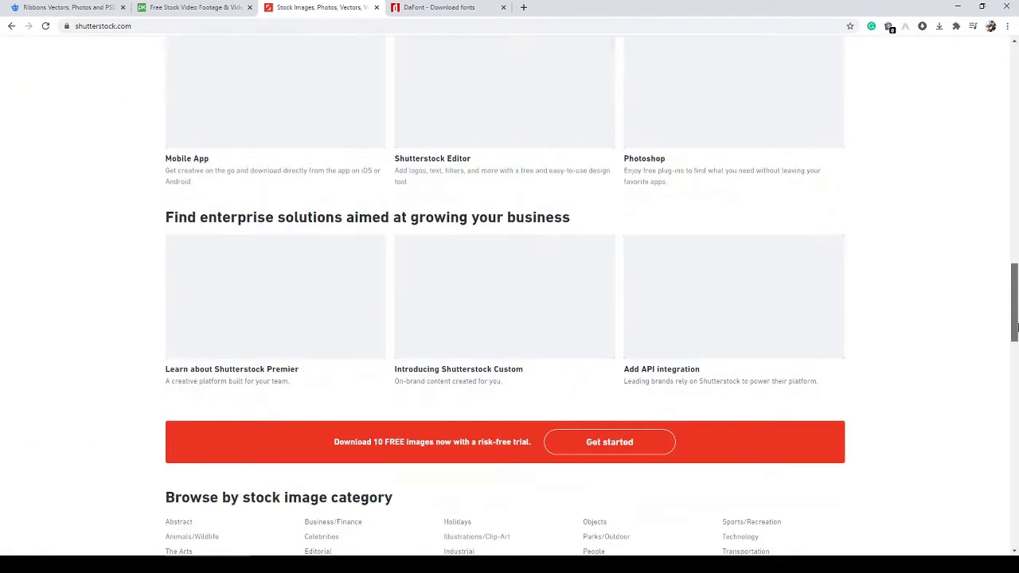
drag(1016, 193, 1017, 68)
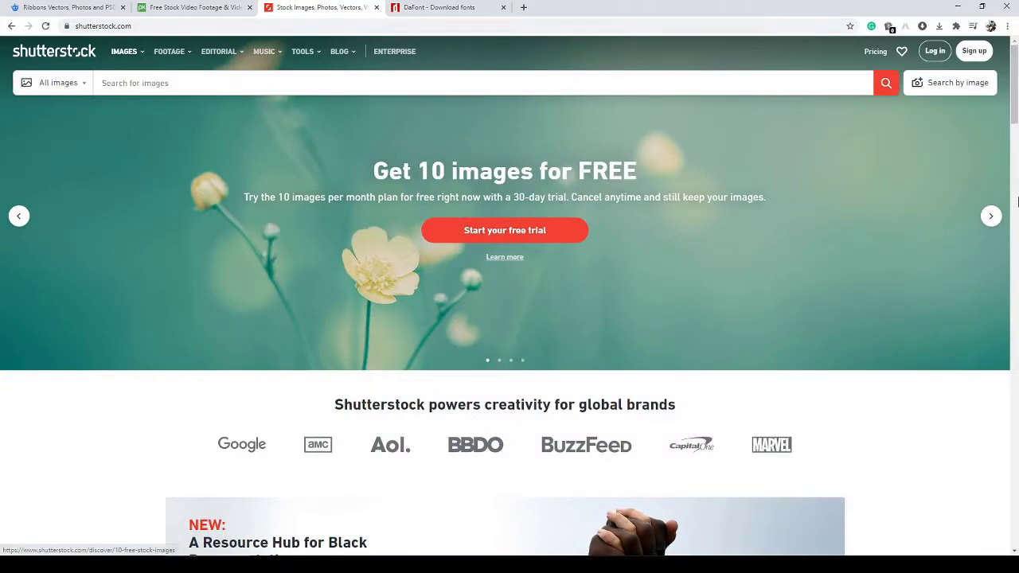
scroll(1016, 111, down, 1)
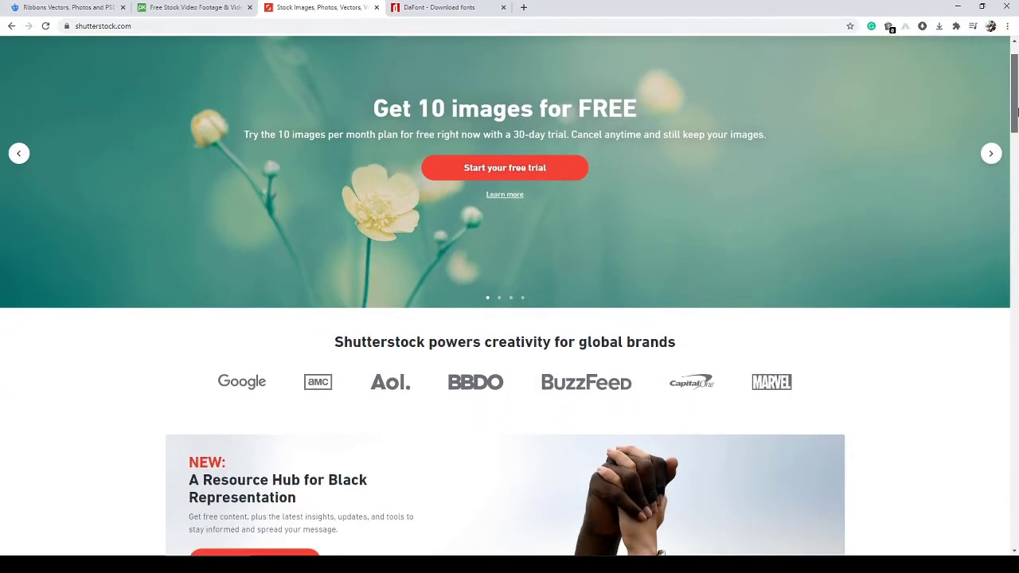
drag(1017, 111, 1017, 194)
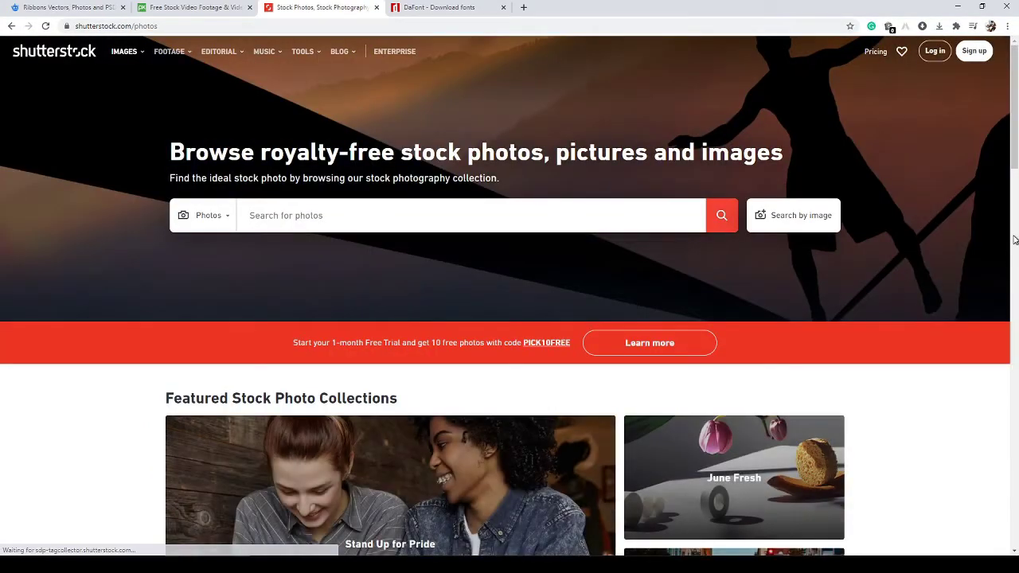
Step: Browse the Father's Day collection's cleaning and shaving-foam photos, then open the Pricing page
mouse_move(1017, 130)
mouse_down()
mouse_move(1017, 266)
mouse_move(1017, 250)
mouse_up()
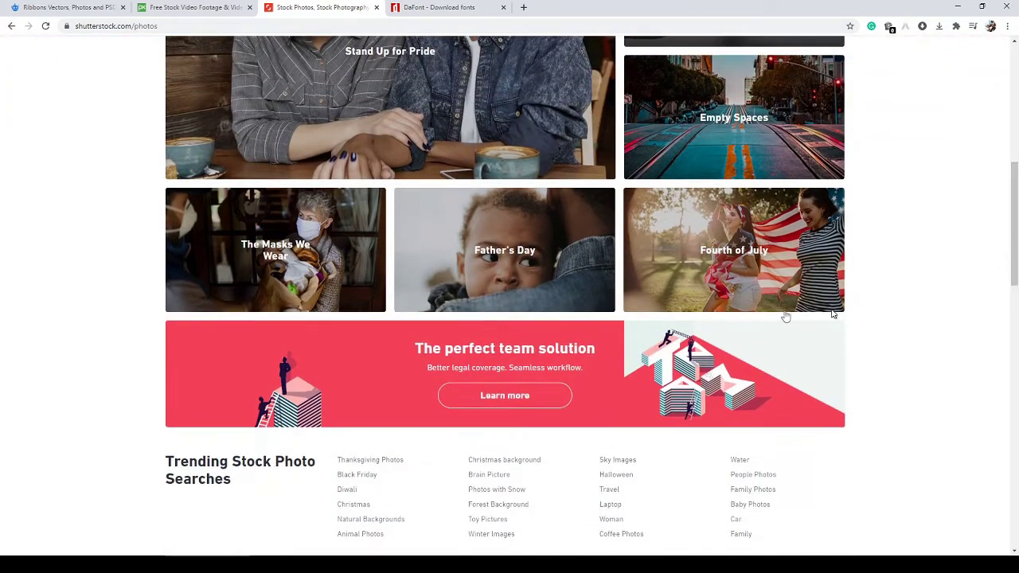
click(535, 262)
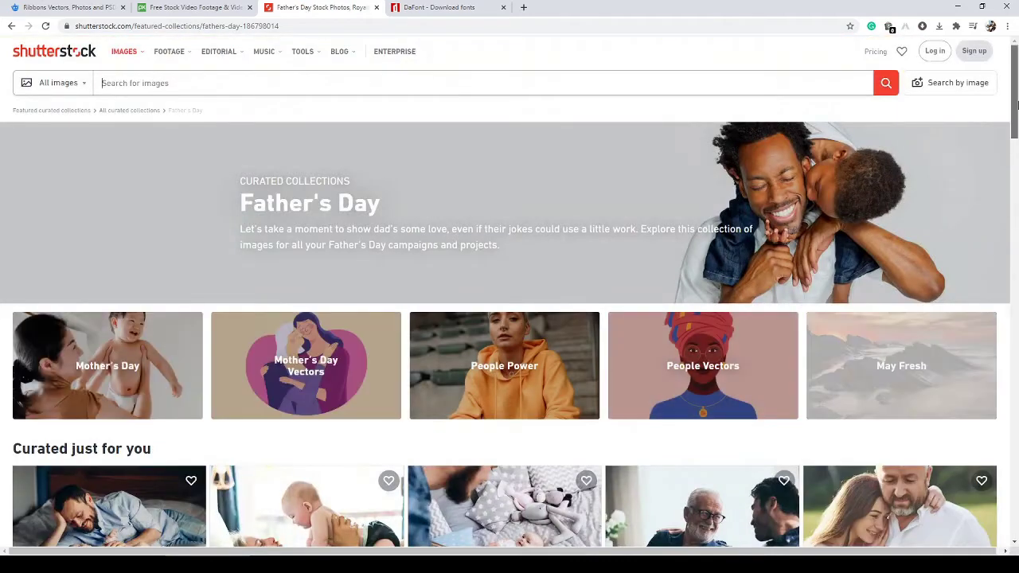
drag(1016, 105, 1016, 414)
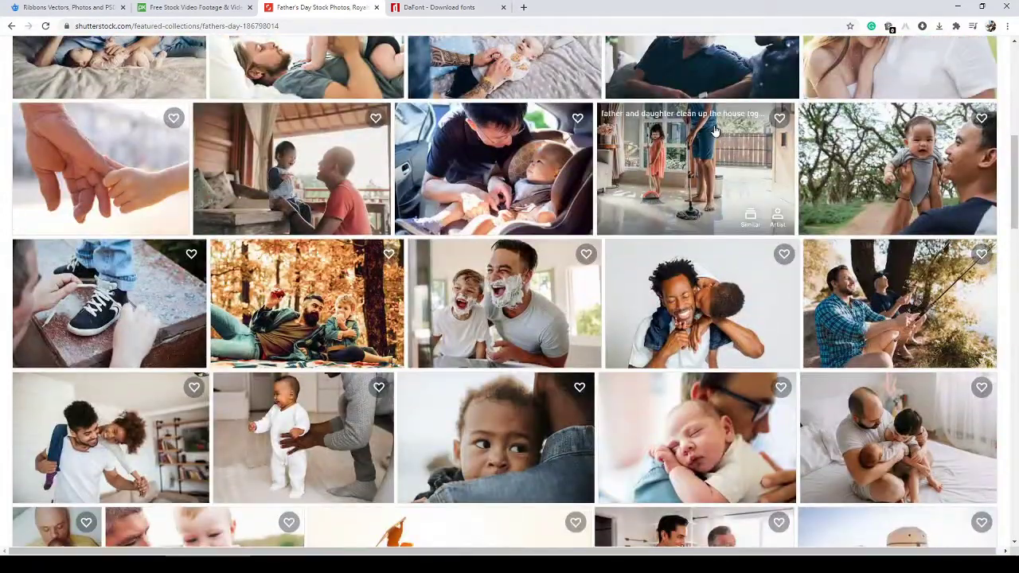
click(714, 132)
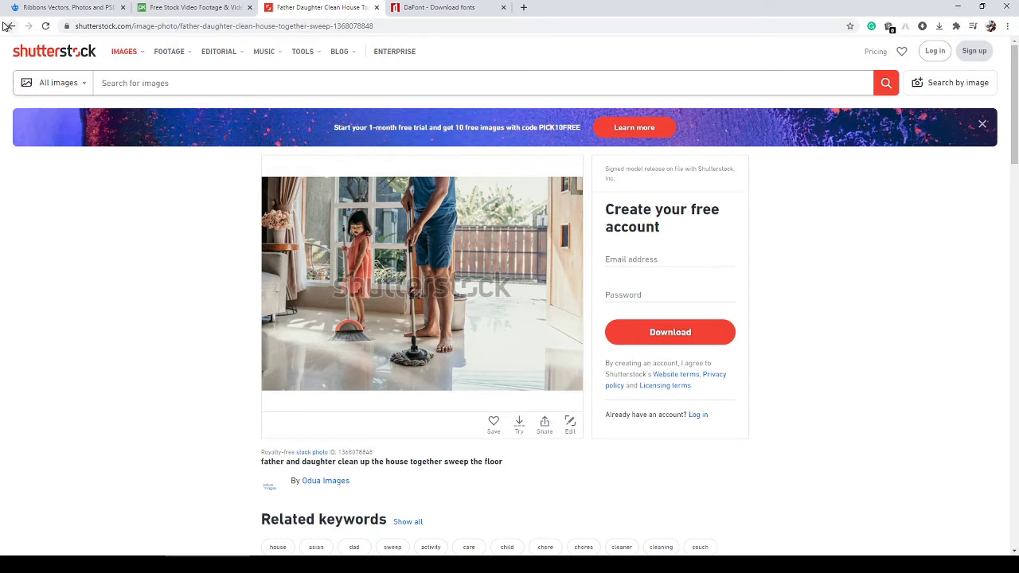
click(8, 26)
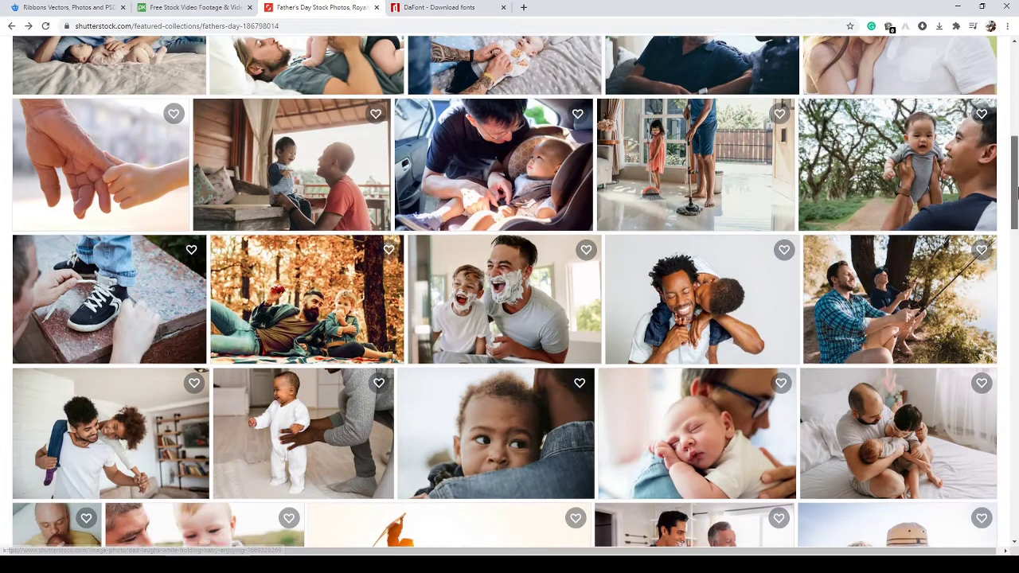
drag(1017, 191, 1017, 205)
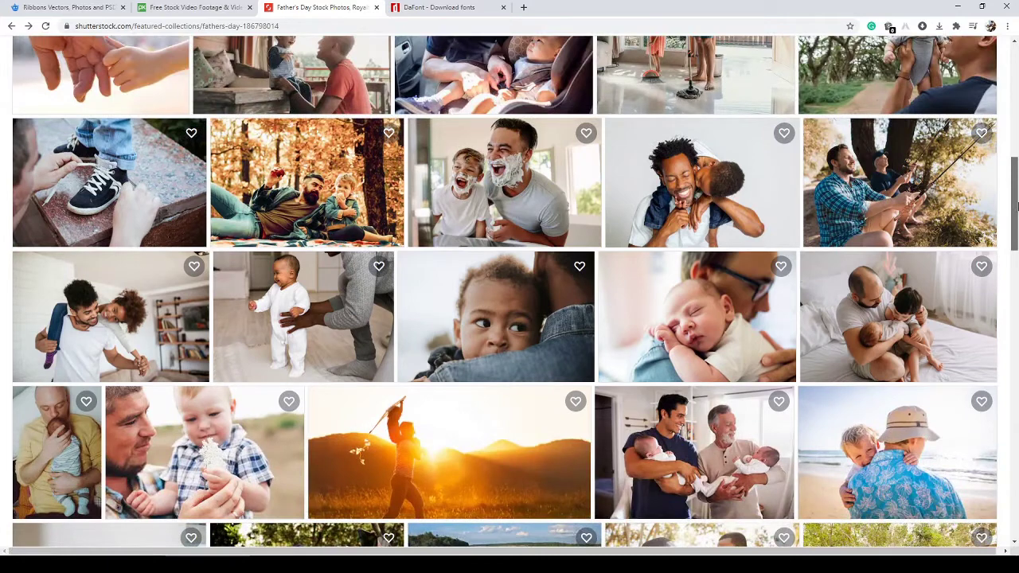
click(494, 183)
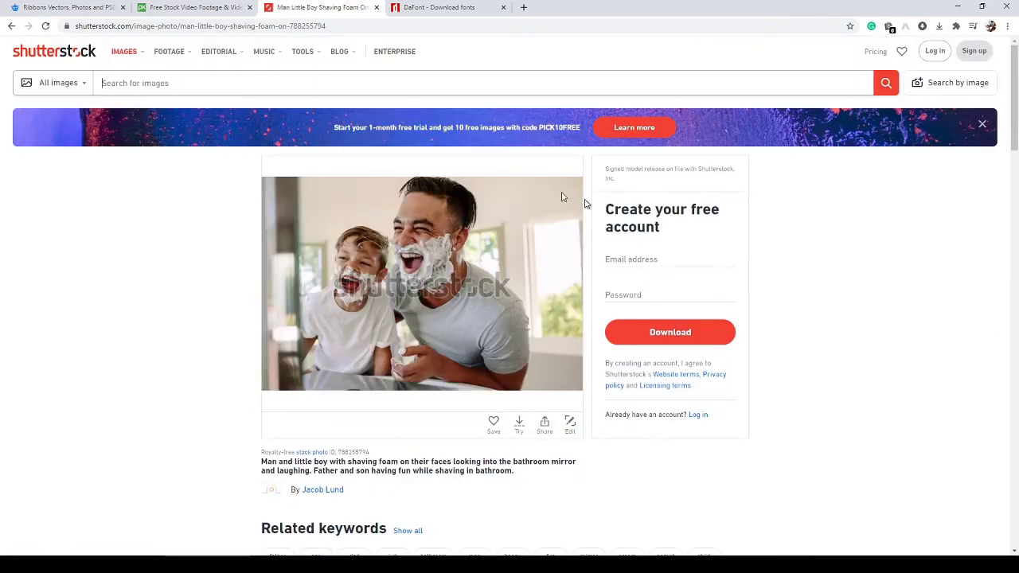
click(869, 62)
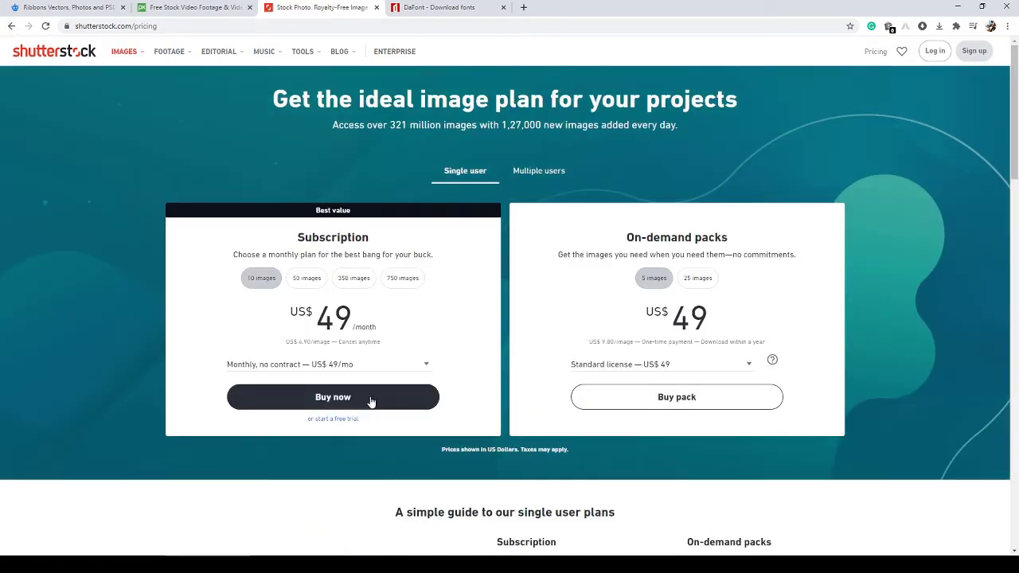
Step: Keep monthly billing and view the subscription plans for multiple users
click(378, 370)
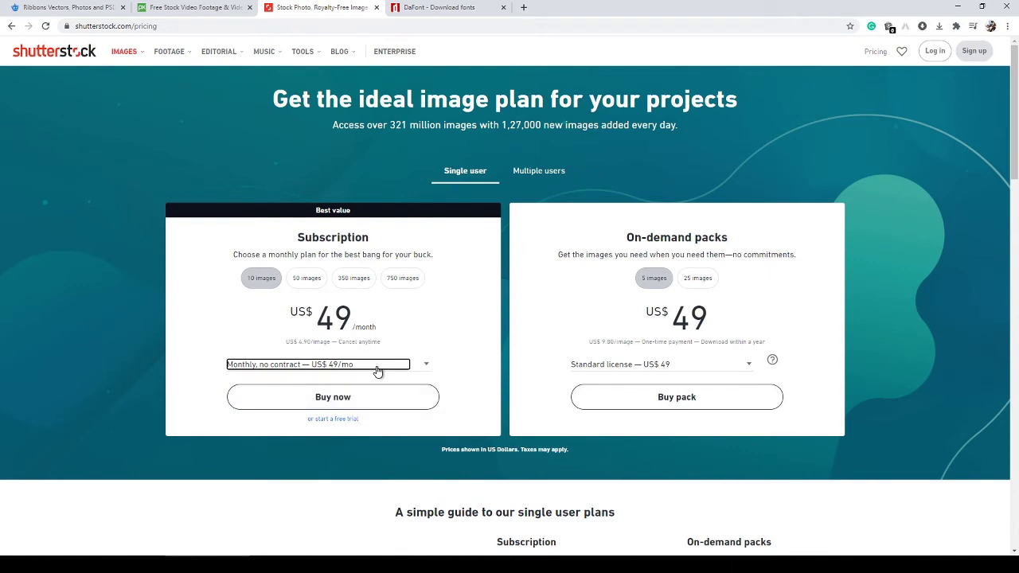
click(487, 331)
click(540, 176)
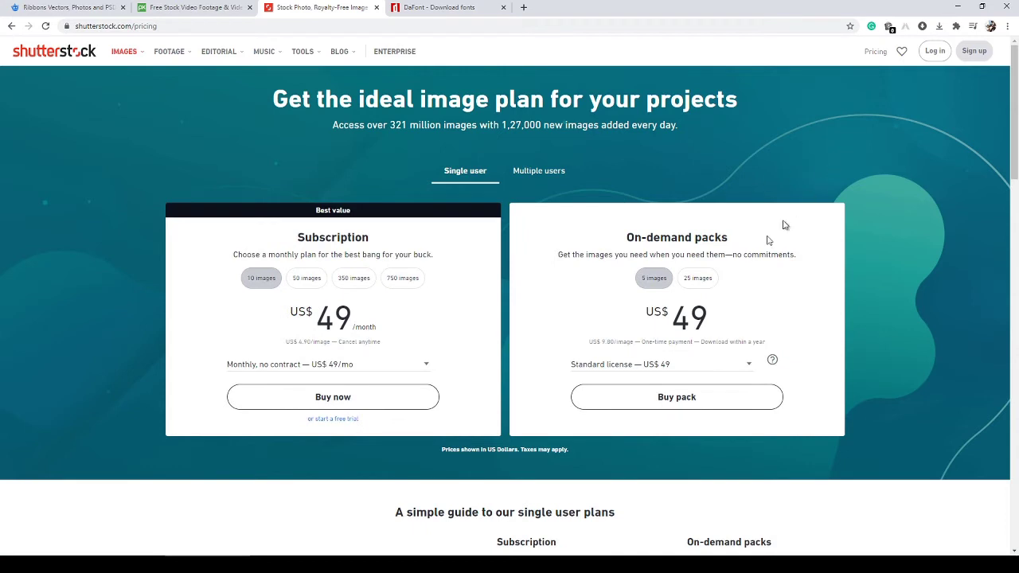
Step: Compare 50, 350 and 750-image subscriptions (US$249) and 25 vs 5 on-demand packs, then scroll down
click(304, 283)
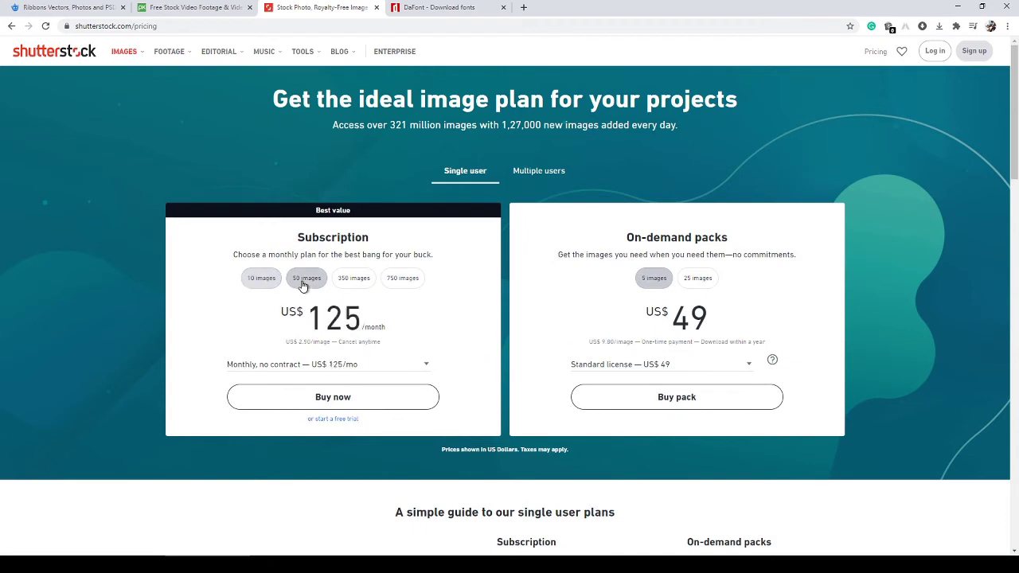
click(355, 279)
click(420, 288)
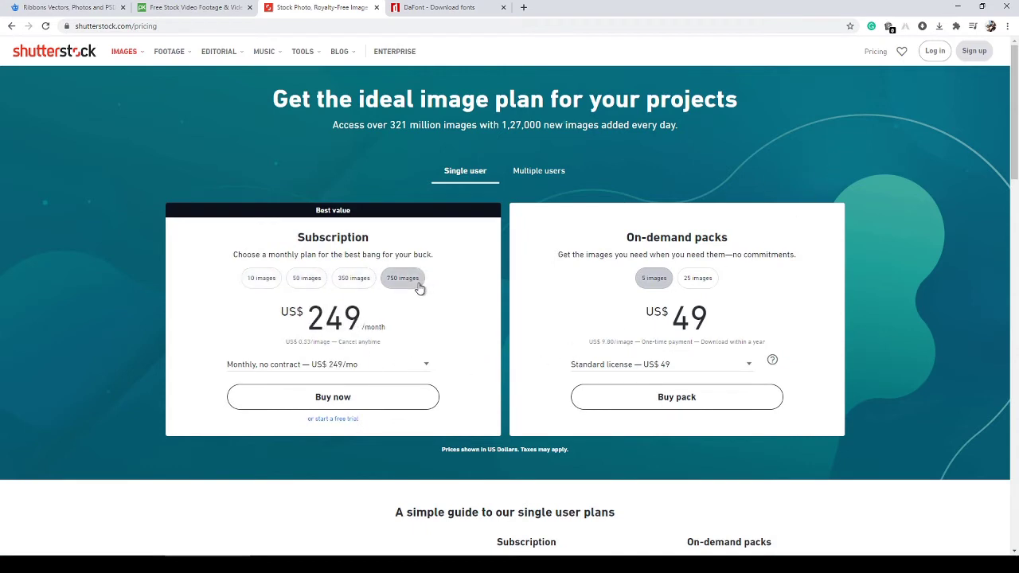
click(701, 283)
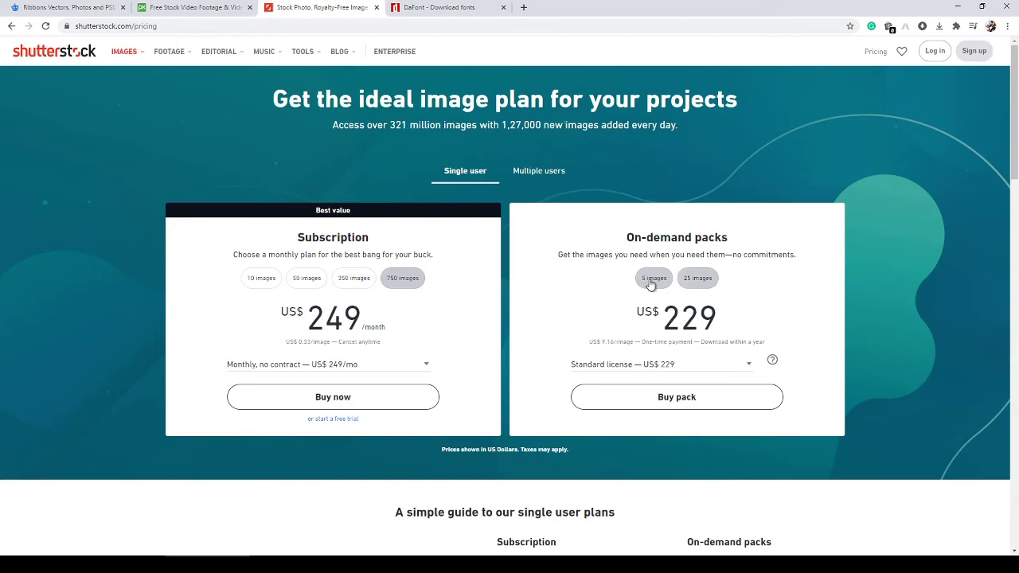
click(652, 284)
scroll(1017, 209, down, 7)
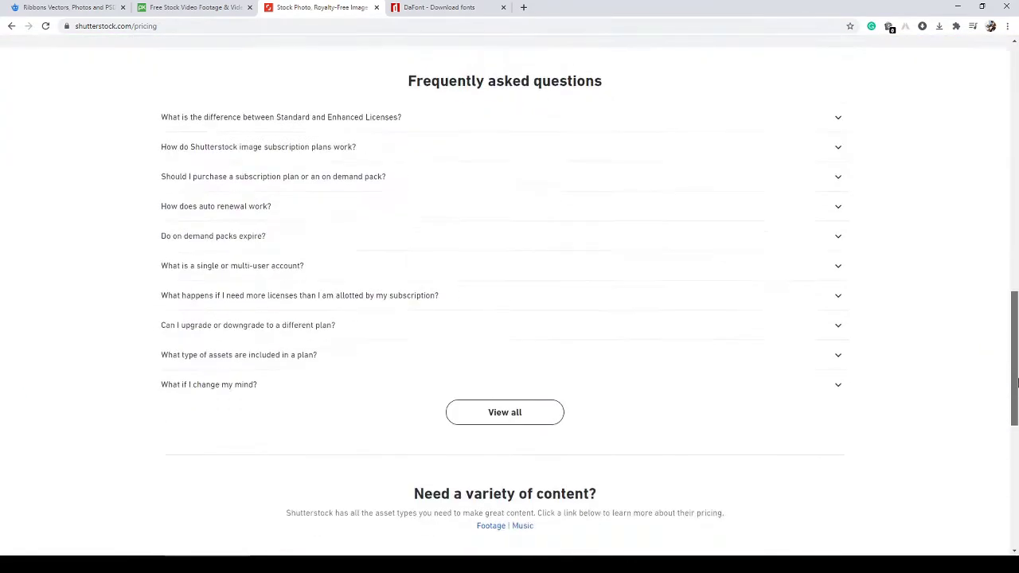
drag(1016, 287, 1017, 47)
Step: Switch to DaFont and scroll through the Recently added fonts, reaching the 476 new fonts from May 25
click(461, 4)
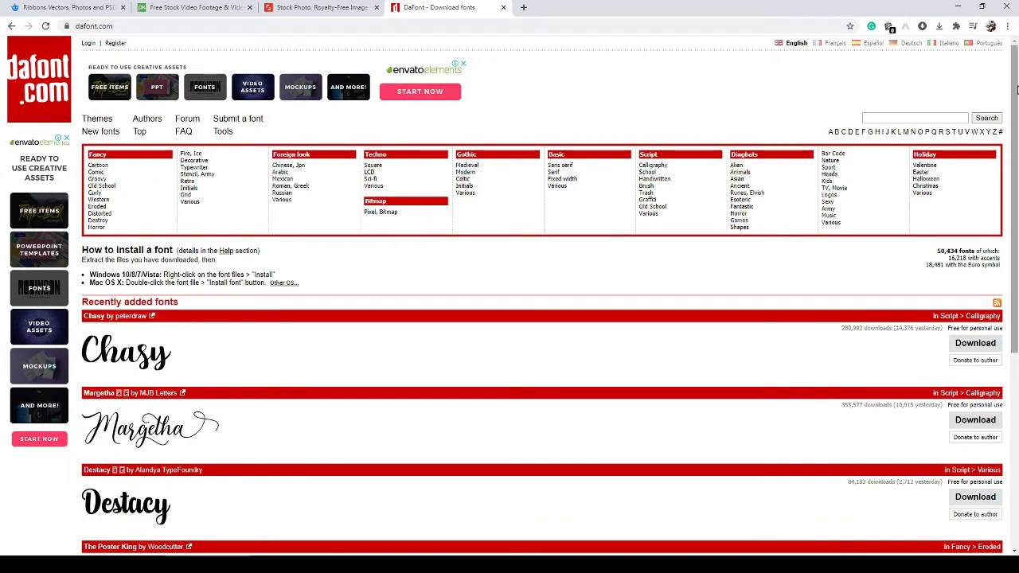
drag(1016, 90, 1018, 310)
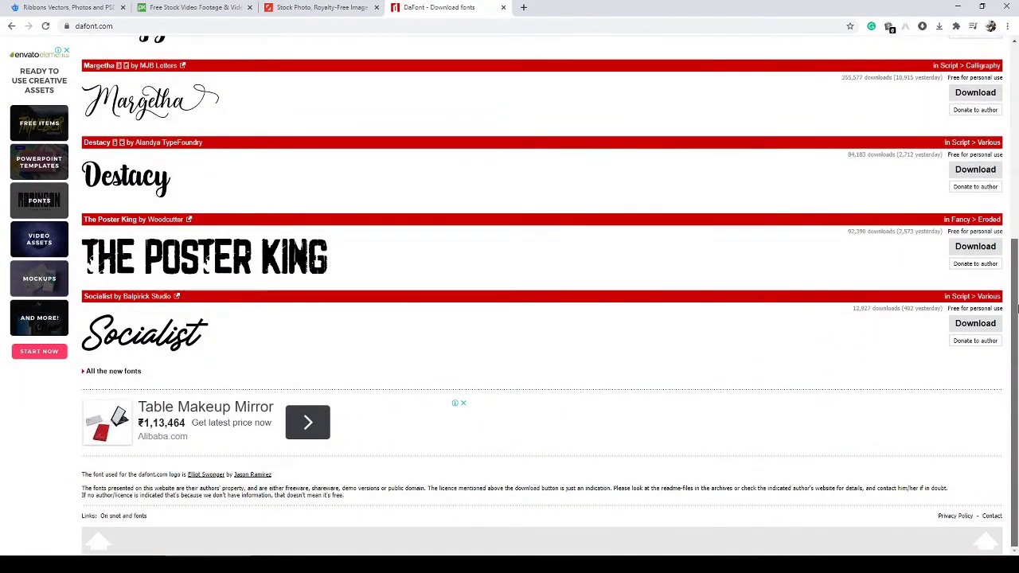
scroll(1017, 383, up, 1)
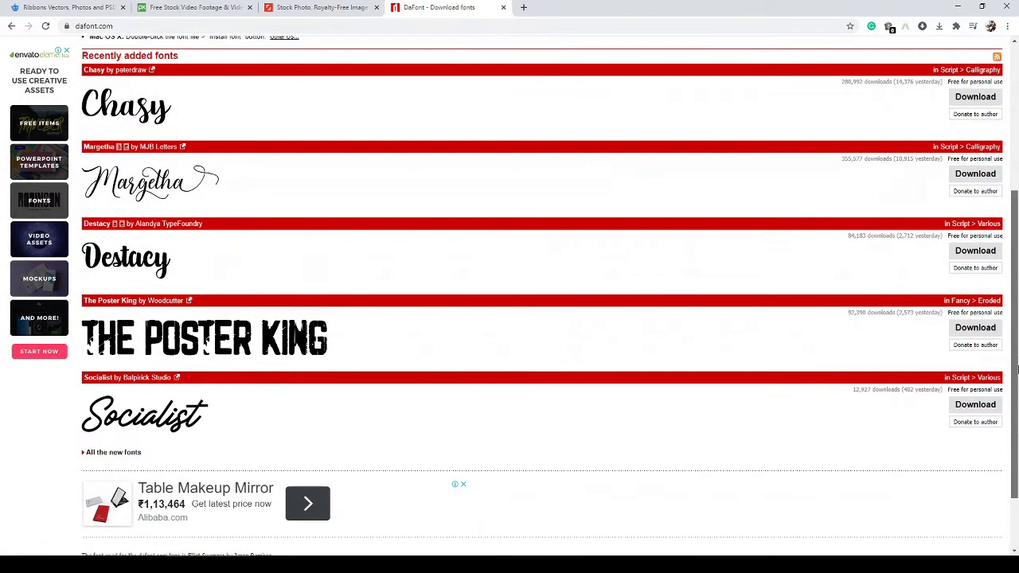
scroll(790, 468, down, 1)
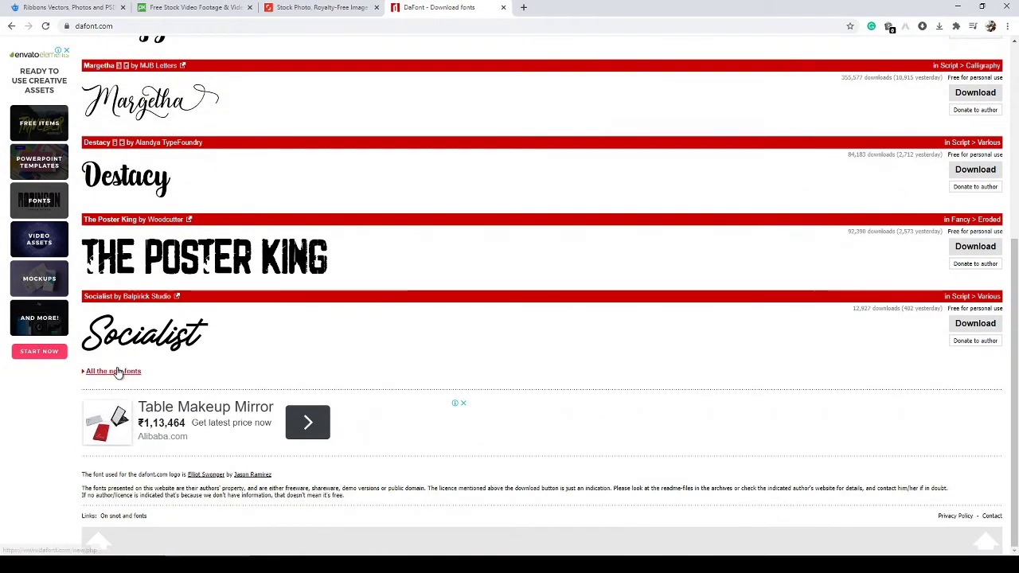
mouse_move(1016, 350)
mouse_down()
mouse_move(1016, 113)
mouse_move(1017, 509)
mouse_up()
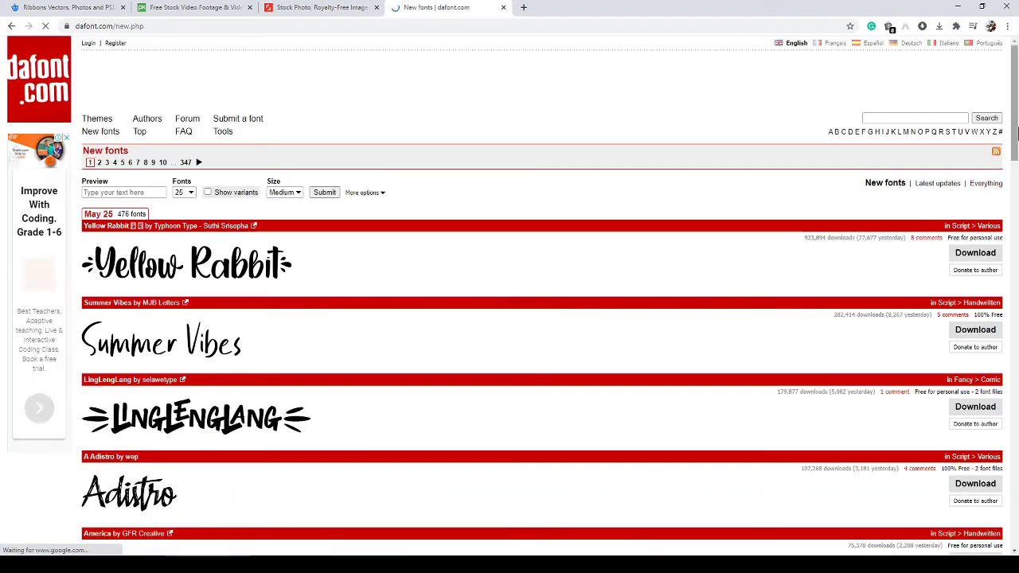
Step: Browse the New fonts listing via page 10, ending at the bottom of page 5 of 347
drag(1017, 122, 1015, 515)
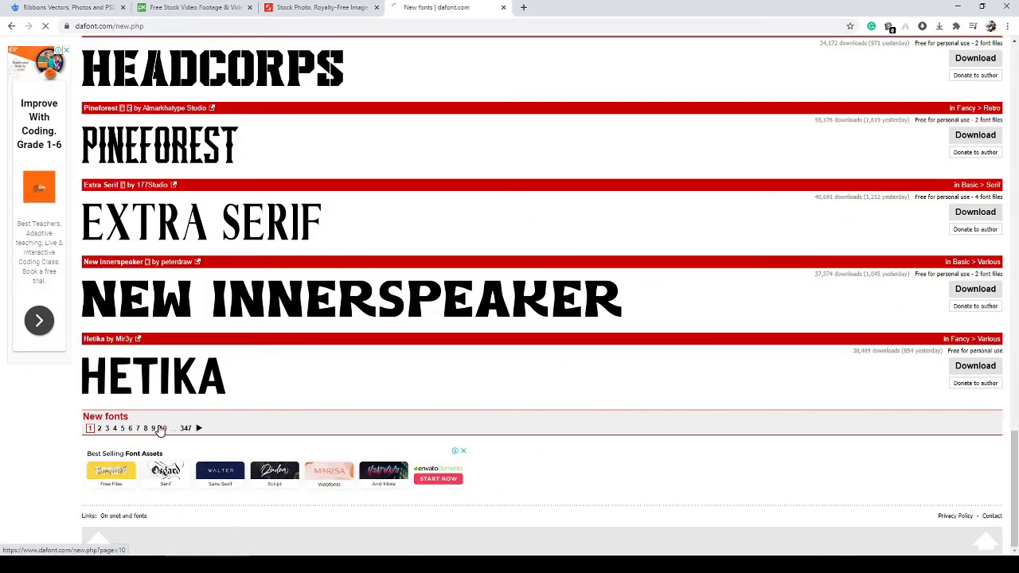
click(160, 429)
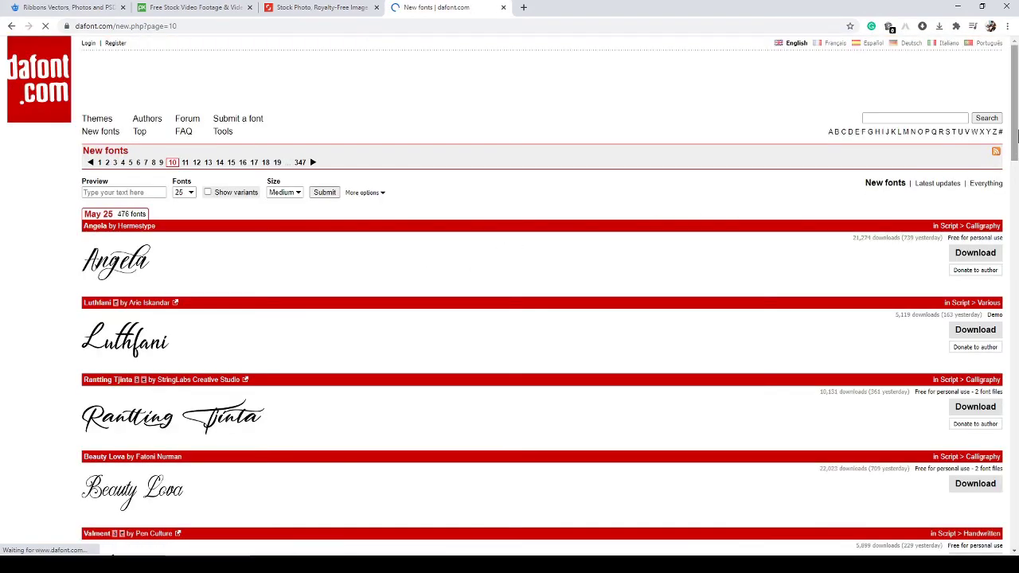
drag(1016, 104, 1016, 393)
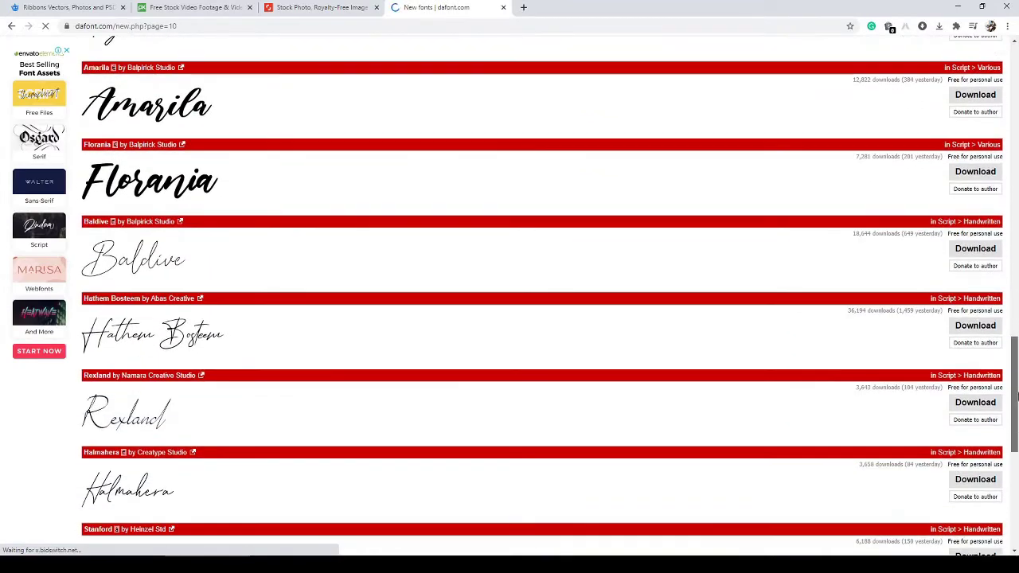
drag(1017, 450, 1016, 525)
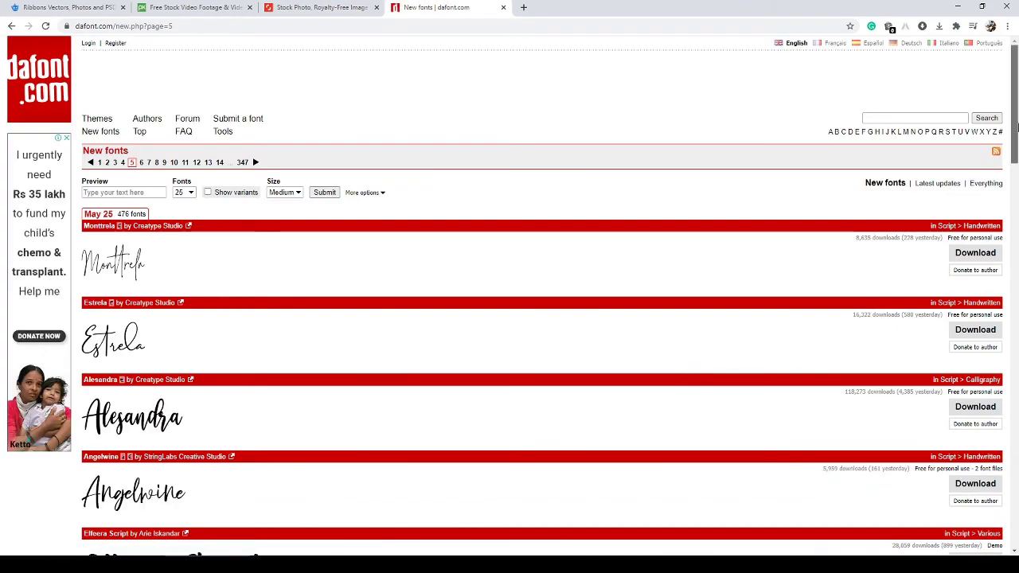
drag(1017, 159, 1016, 539)
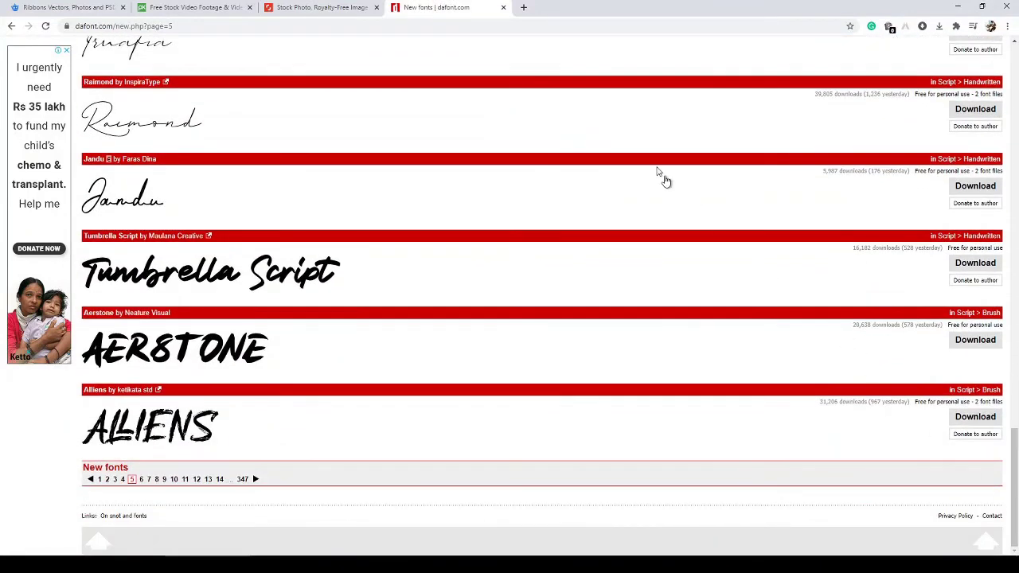